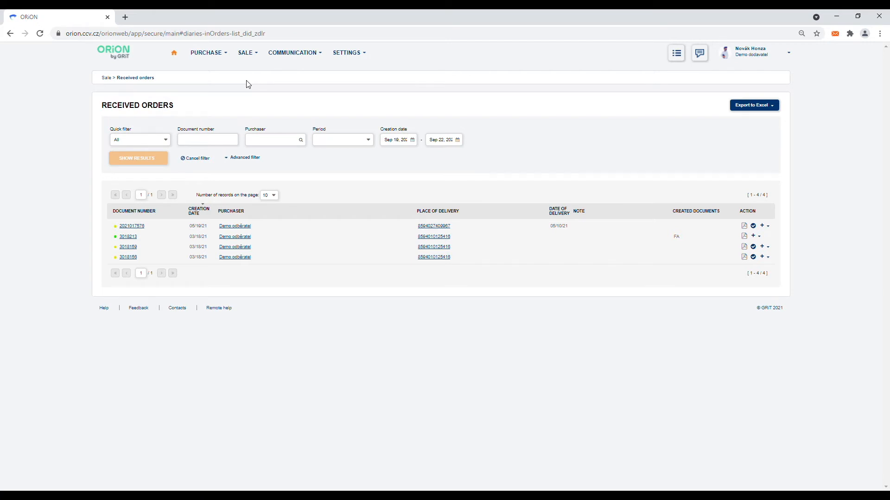
Step: Filter the received orders with the New quick filter and show the results
{"action": "left_click", "coordinate": [166, 139]}
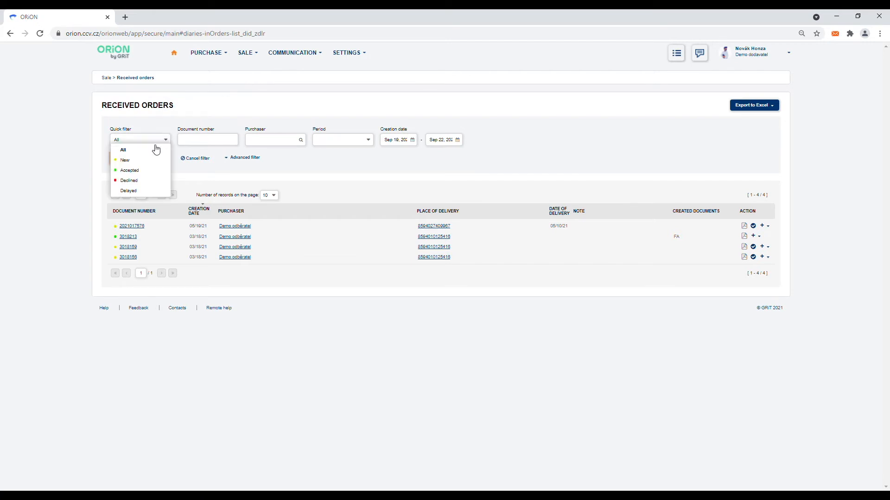
{"action": "left_click", "coordinate": [136, 161]}
{"action": "left_click", "coordinate": [138, 159]}
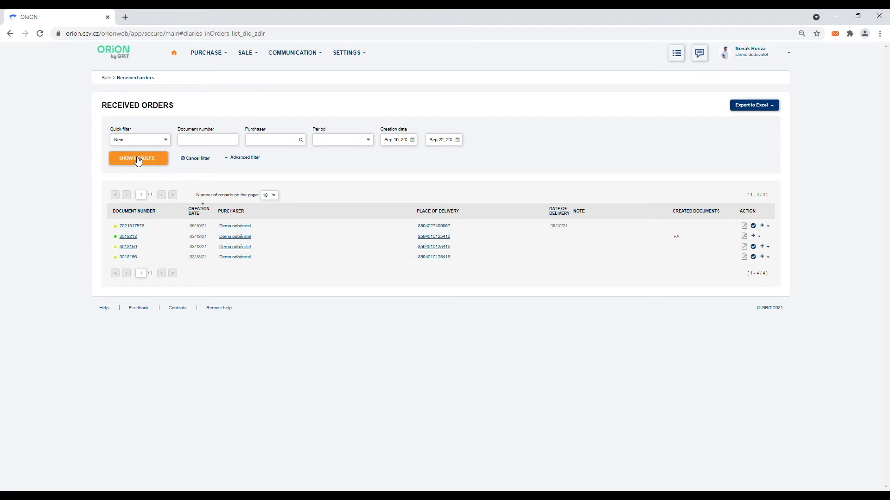
Step: Reset the quick filter to All and show the full list of received orders
{"action": "left_click", "coordinate": [149, 141]}
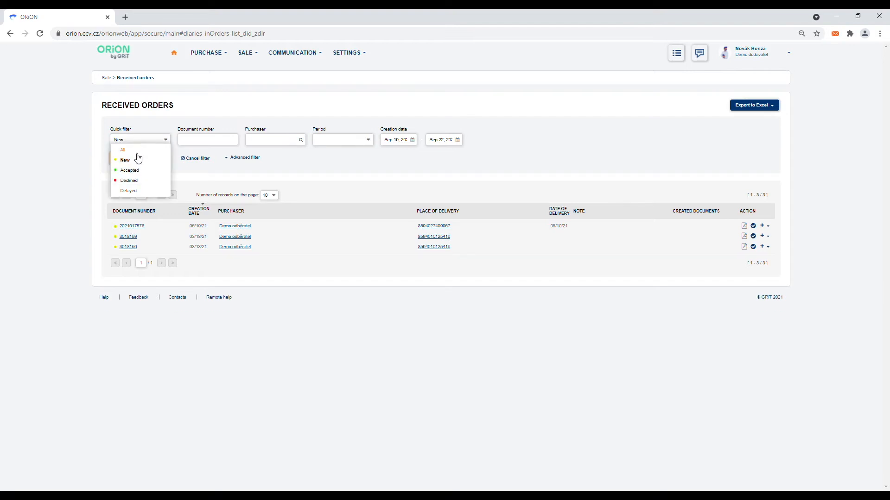
{"action": "left_click", "coordinate": [132, 152]}
{"action": "left_click", "coordinate": [138, 159]}
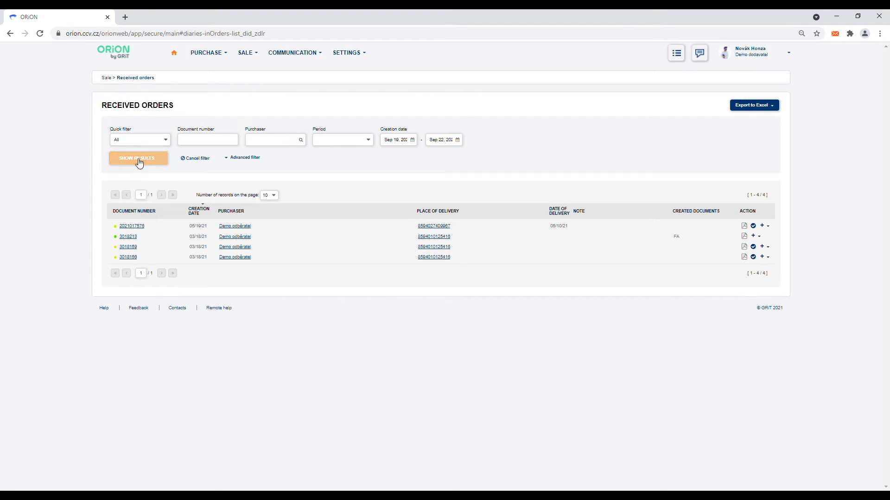
{"action": "left_click", "coordinate": [761, 113]}
{"action": "left_click", "coordinate": [761, 111]}
Step: Examine the details and document preview of the order created 05/19/21 and return to the received orders list
{"action": "left_click", "coordinate": [140, 227]}
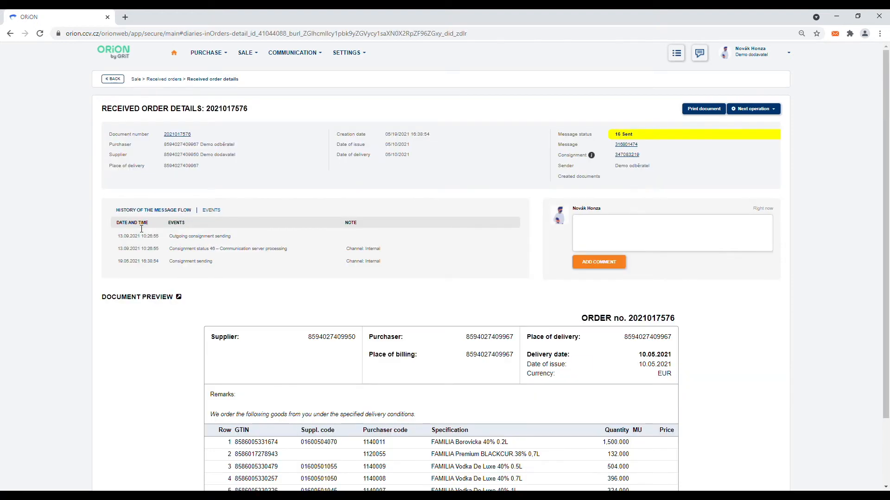
{"action": "scroll", "coordinate": [141, 229], "scroll_direction": "down", "scroll_amount": 2}
{"action": "scroll", "coordinate": [141, 229], "scroll_direction": "up", "scroll_amount": 2}
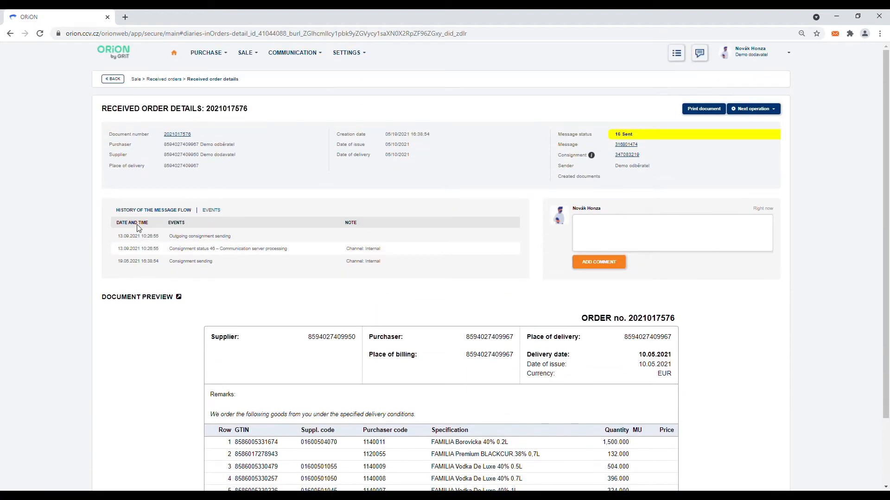
{"action": "left_click", "coordinate": [116, 80]}
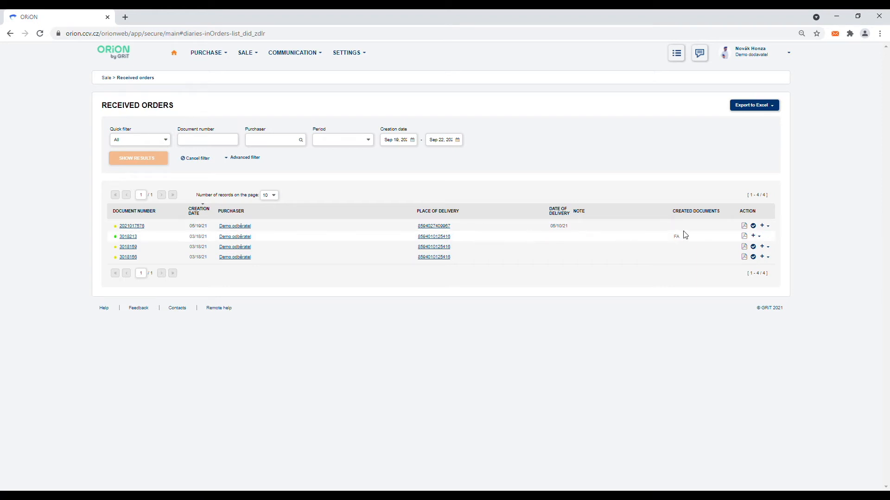
Step: Confirm the received order created 05/19/21
{"action": "left_click", "coordinate": [754, 227]}
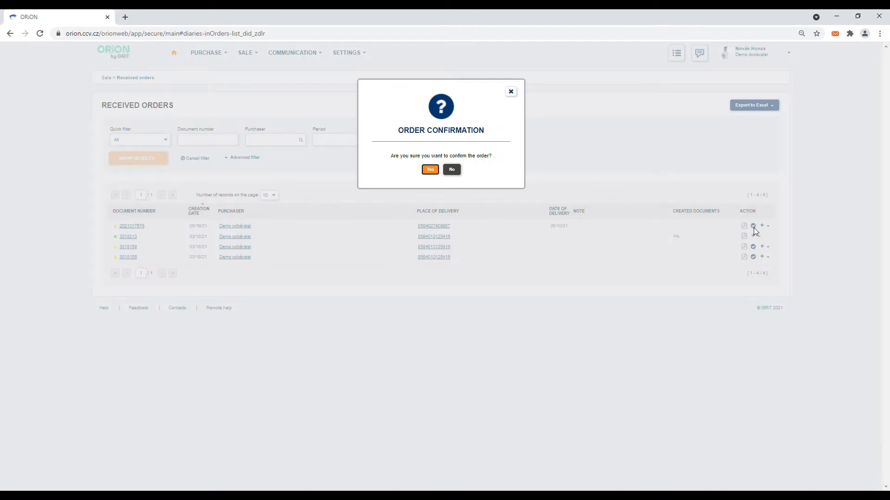
{"action": "left_click", "coordinate": [431, 172]}
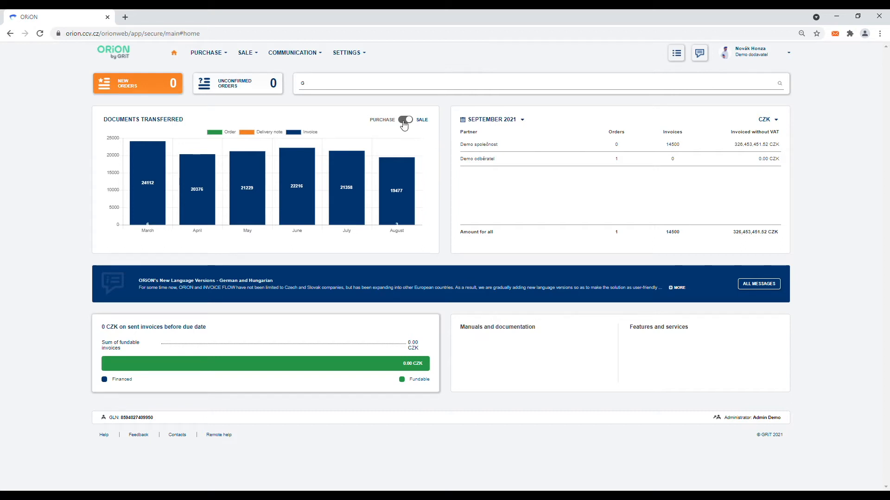
Step: Open the details of the received sales order created 05/19/21 and start a delivery note from it
{"action": "left_click", "coordinate": [245, 52]}
{"action": "left_click", "coordinate": [259, 69]}
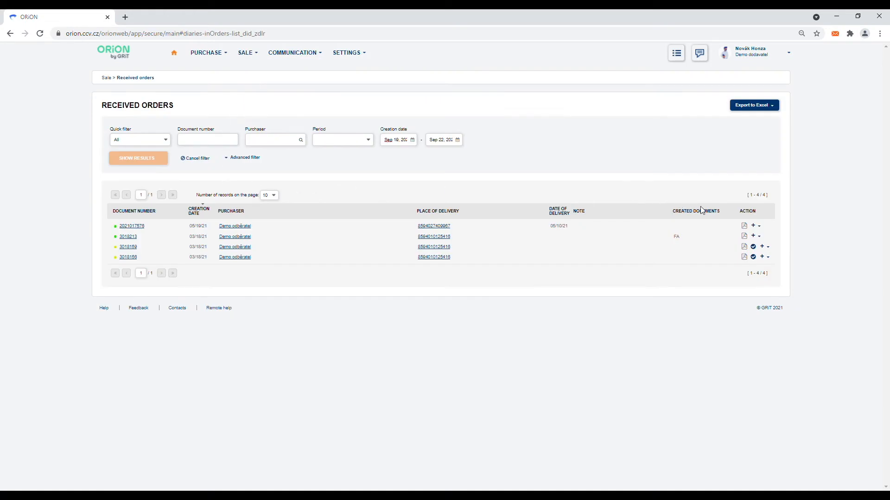
{"action": "left_click", "coordinate": [762, 227]}
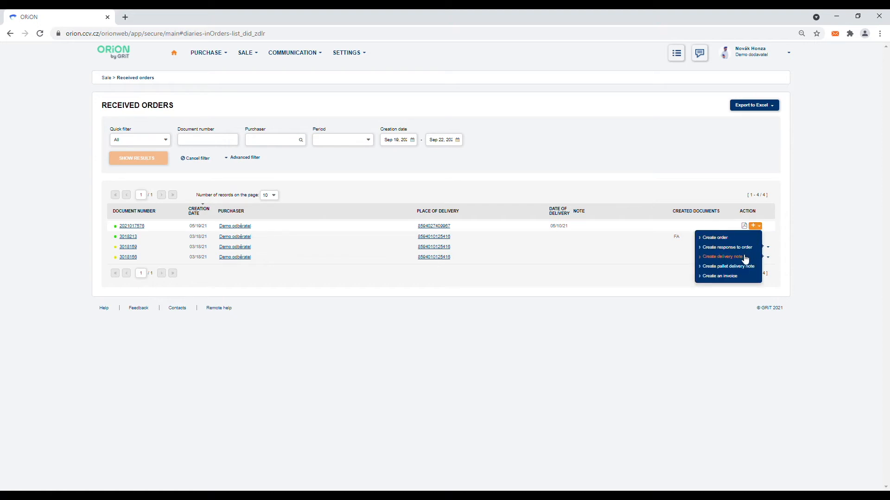
{"action": "left_click", "coordinate": [764, 227]}
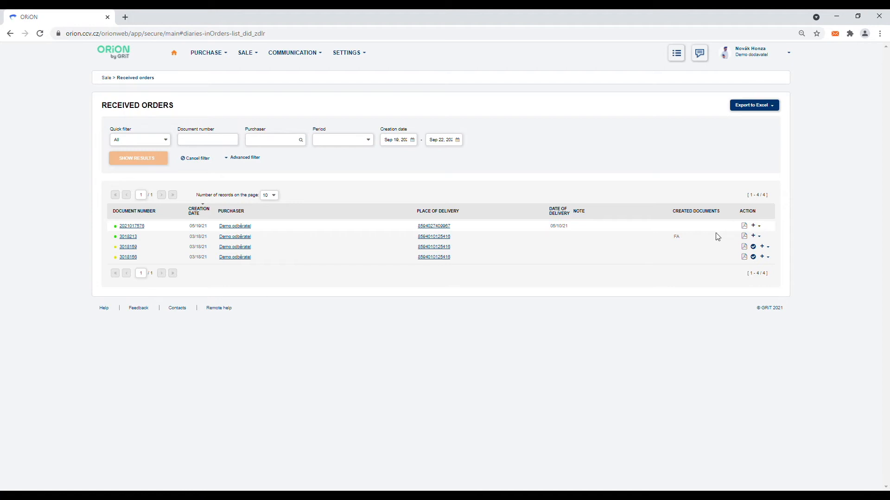
{"action": "left_click", "coordinate": [133, 227]}
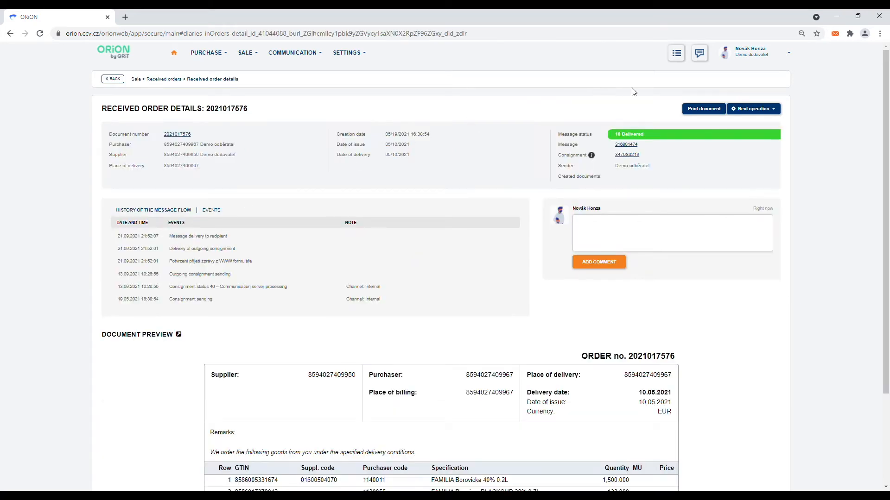
{"action": "left_click", "coordinate": [745, 110]}
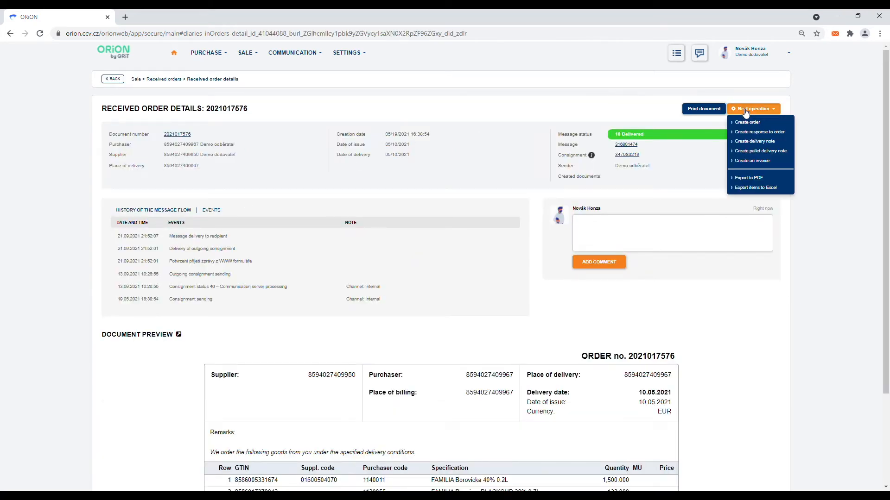
{"action": "left_click", "coordinate": [756, 142]}
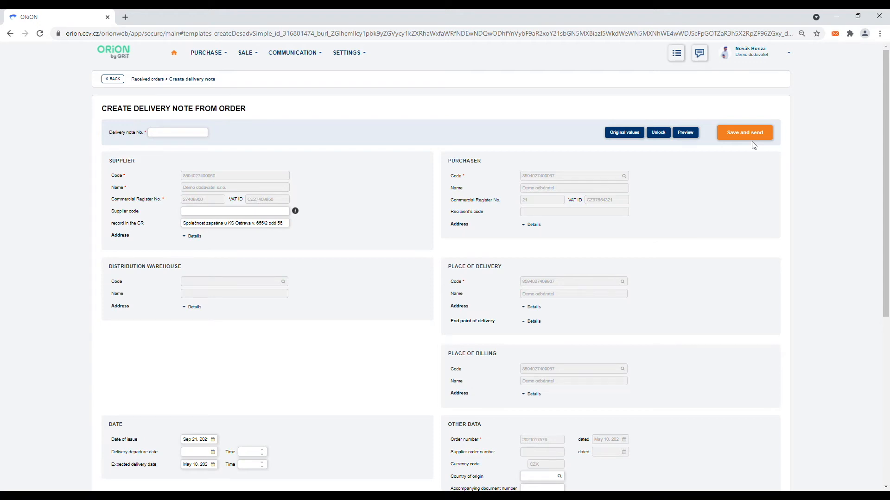
Step: Enter 98278736 as the delivery note number and set the delivery departure date to September 23, 2021
{"action": "scroll", "coordinate": [754, 146], "scroll_direction": "down", "scroll_amount": 5}
{"action": "scroll", "coordinate": [753, 145], "scroll_direction": "up", "scroll_amount": 5}
{"action": "scroll", "coordinate": [501, 172], "scroll_direction": "down", "scroll_amount": 6}
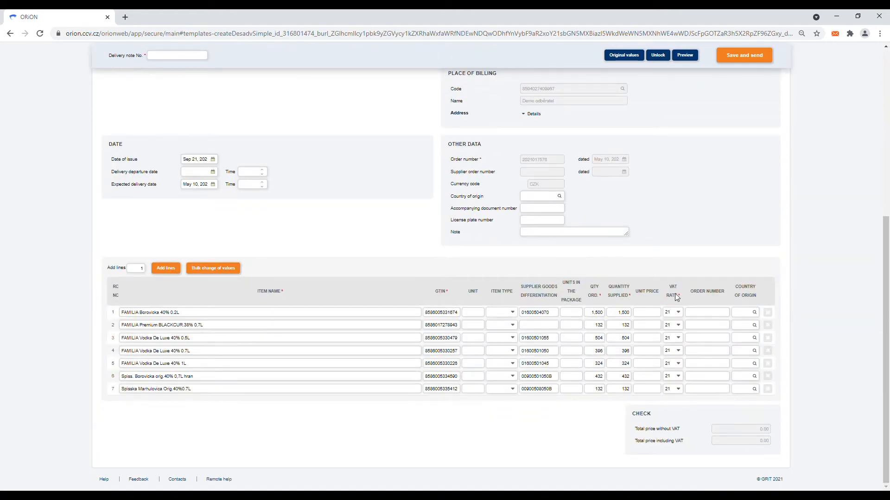
{"action": "scroll", "coordinate": [406, 319], "scroll_direction": "up", "scroll_amount": 6}
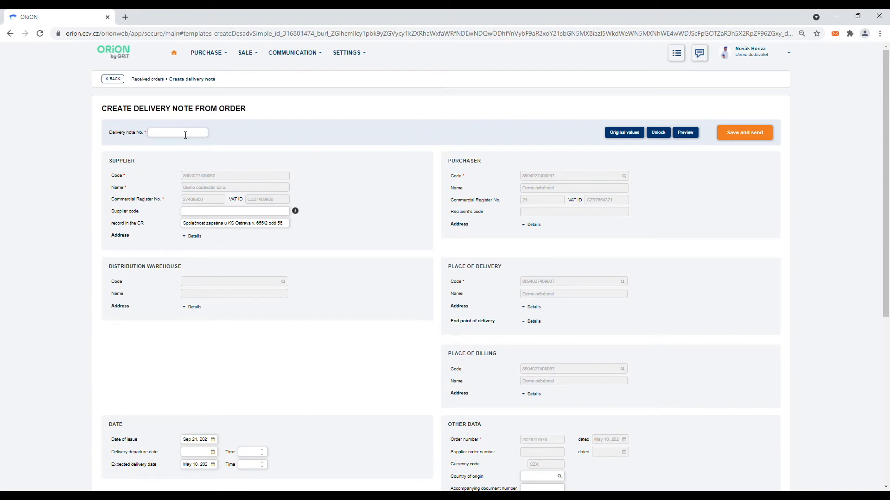
{"action": "type", "text": "98278738"}
{"action": "scroll", "coordinate": [207, 327], "scroll_direction": "down", "scroll_amount": 3}
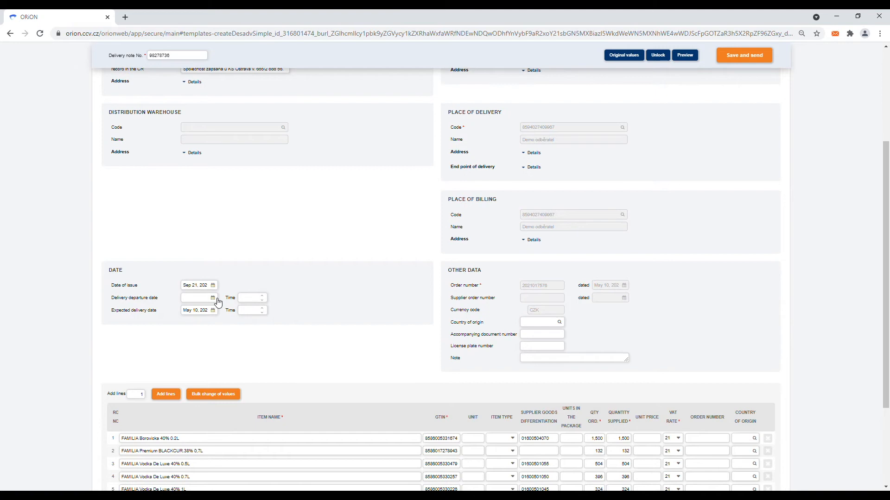
{"action": "left_click", "coordinate": [216, 301]}
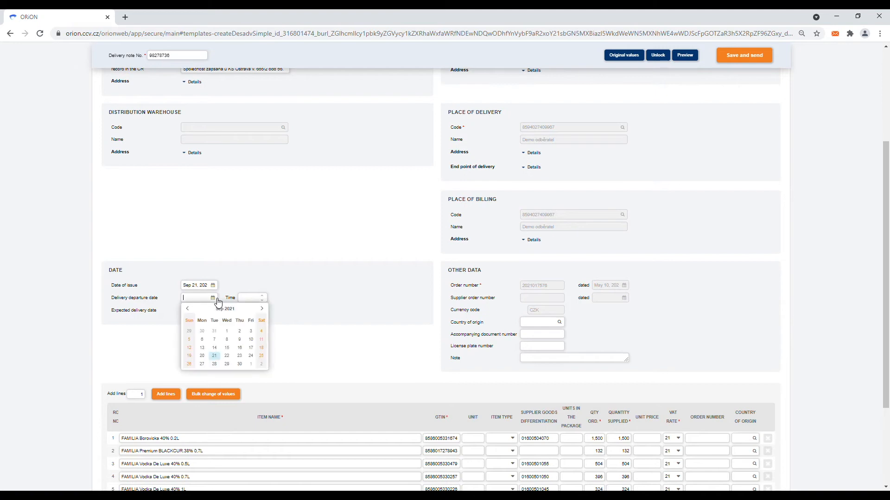
{"action": "left_click", "coordinate": [240, 356]}
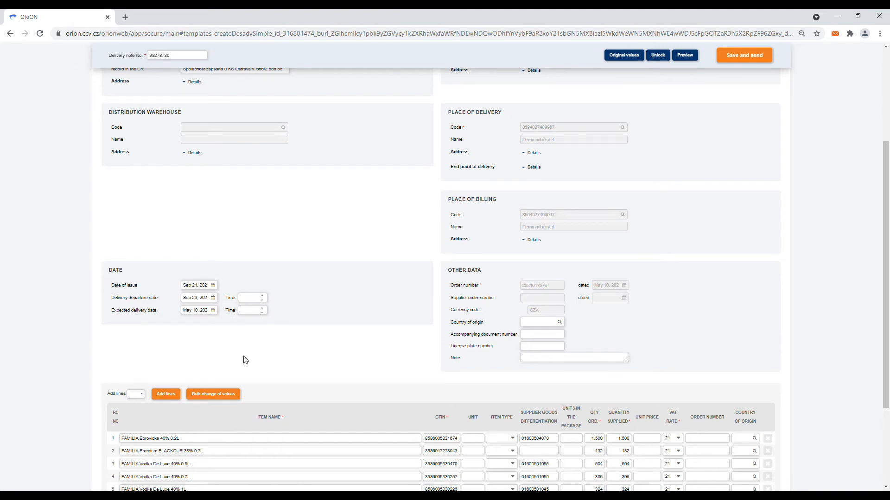
Step: Unlock the prefilled fields of the delivery note form and lock them again without editing the purchaser name
{"action": "scroll", "coordinate": [246, 360], "scroll_direction": "down", "scroll_amount": 3}
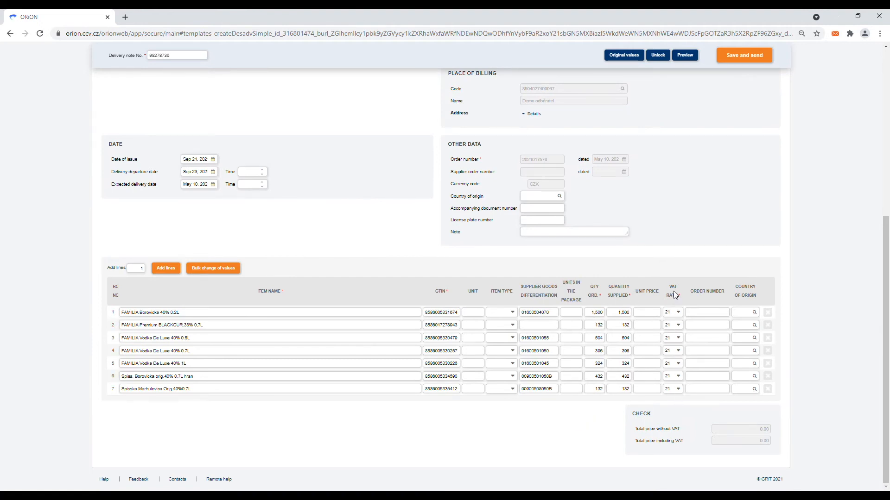
{"action": "scroll", "coordinate": [674, 295], "scroll_direction": "up", "scroll_amount": 6}
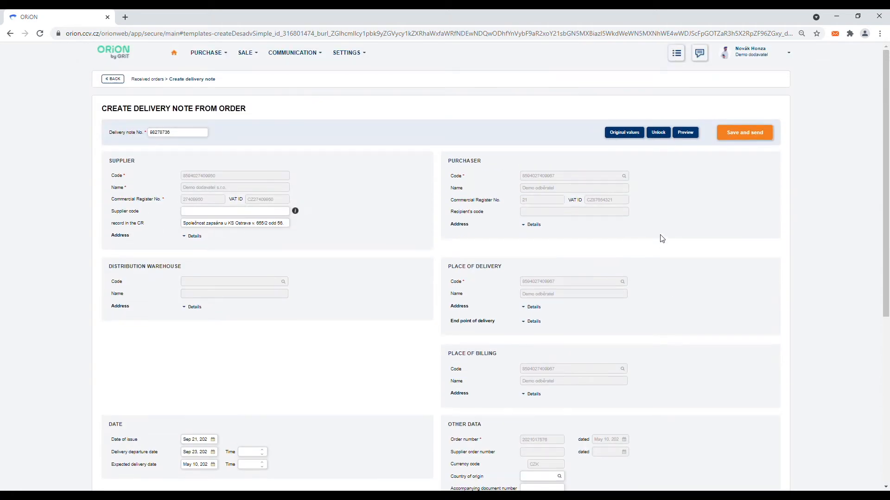
{"action": "left_click", "coordinate": [658, 133]}
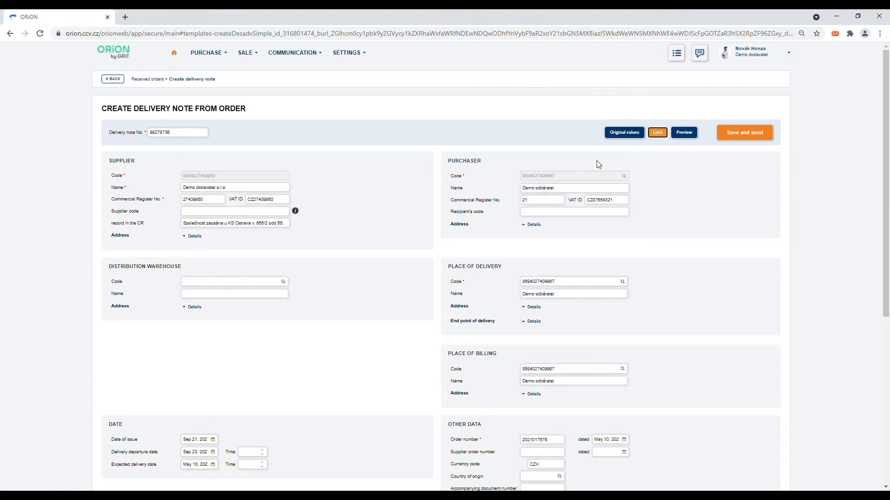
{"action": "left_click_drag", "start_coordinate": [573, 190], "coordinate": [507, 193]}
{"action": "left_click", "coordinate": [571, 194]}
{"action": "left_click", "coordinate": [659, 135]}
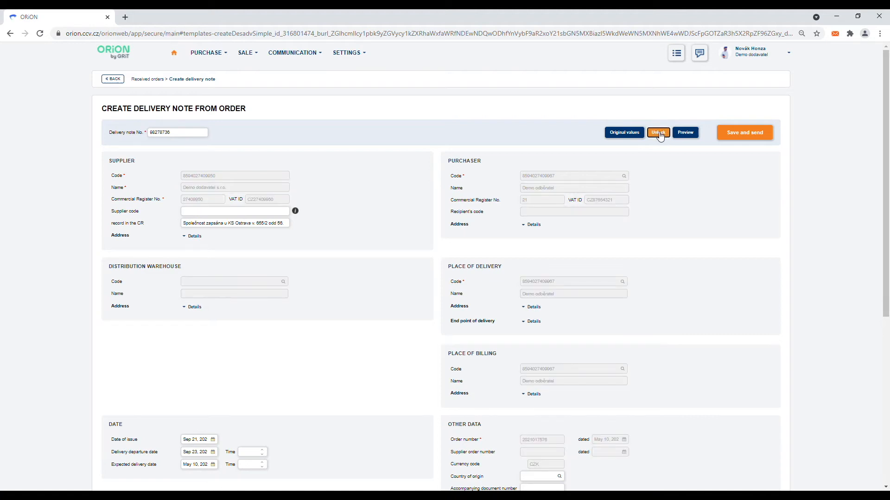
Step: Save and send the delivery note, acknowledge its creation, and open the list of sales delivery notes
{"action": "left_click", "coordinate": [741, 133]}
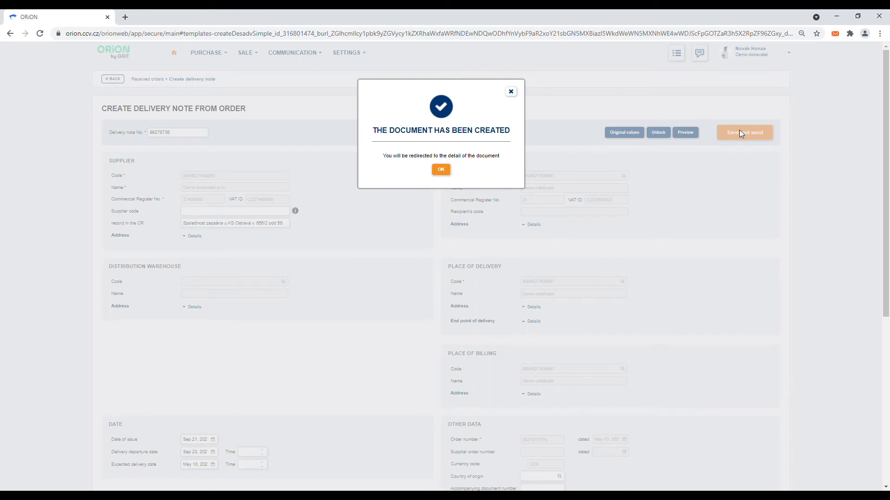
{"action": "left_click", "coordinate": [442, 171]}
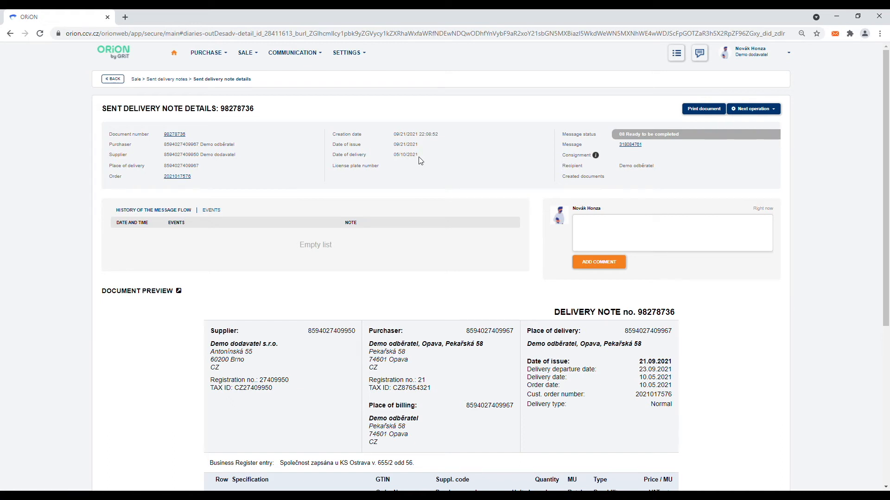
{"action": "left_click", "coordinate": [255, 59]}
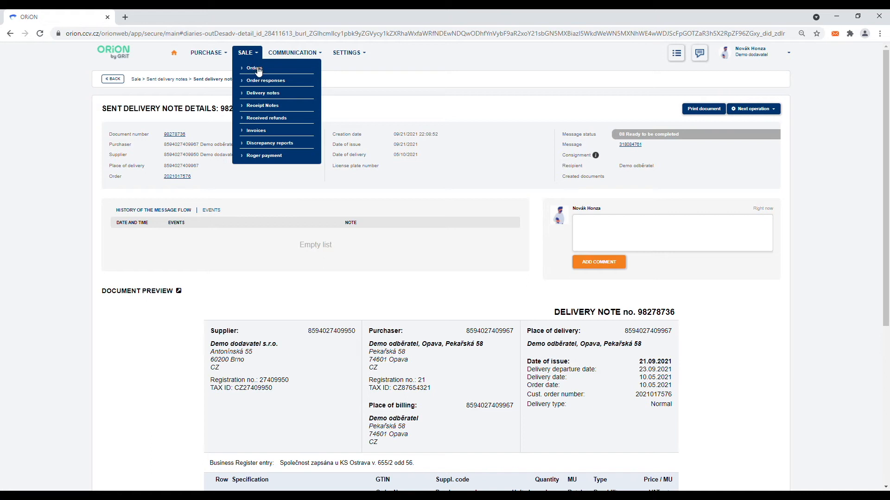
{"action": "left_click", "coordinate": [254, 93]}
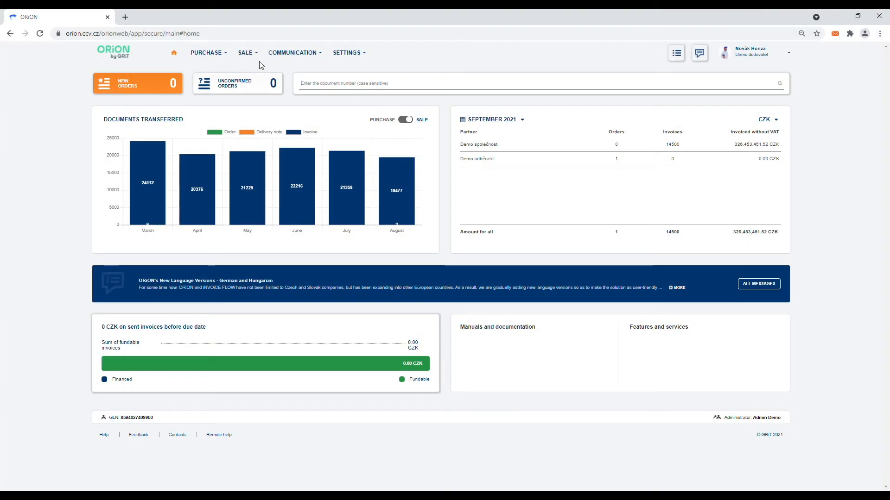
Step: Start a pallet delivery note from the received sales order created 05/19/21
{"action": "left_click", "coordinate": [253, 53]}
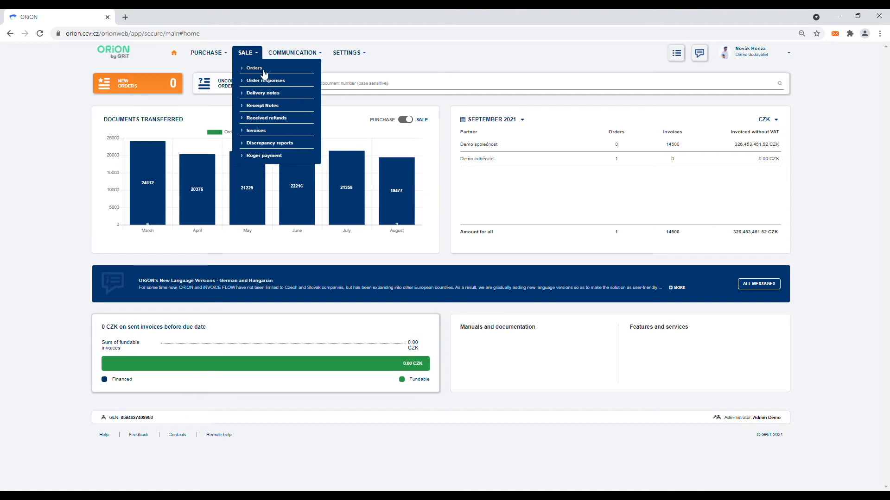
{"action": "left_click", "coordinate": [254, 68]}
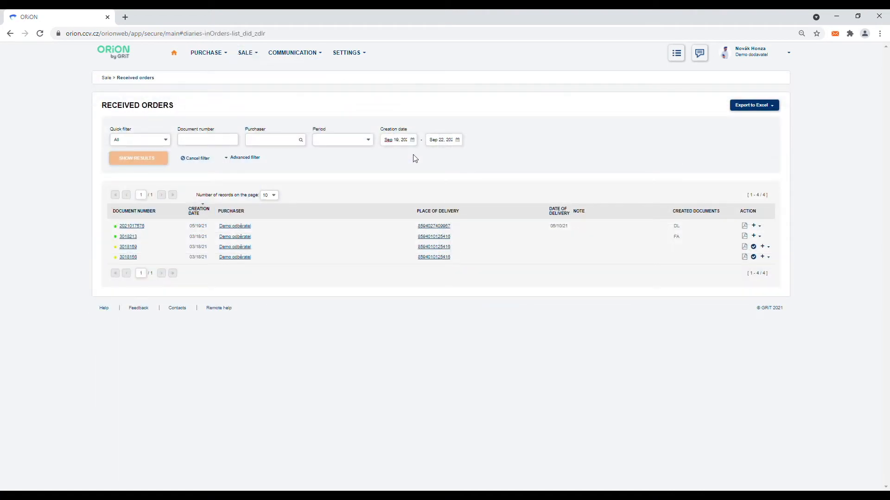
{"action": "left_click", "coordinate": [755, 227]}
{"action": "left_click", "coordinate": [746, 267]}
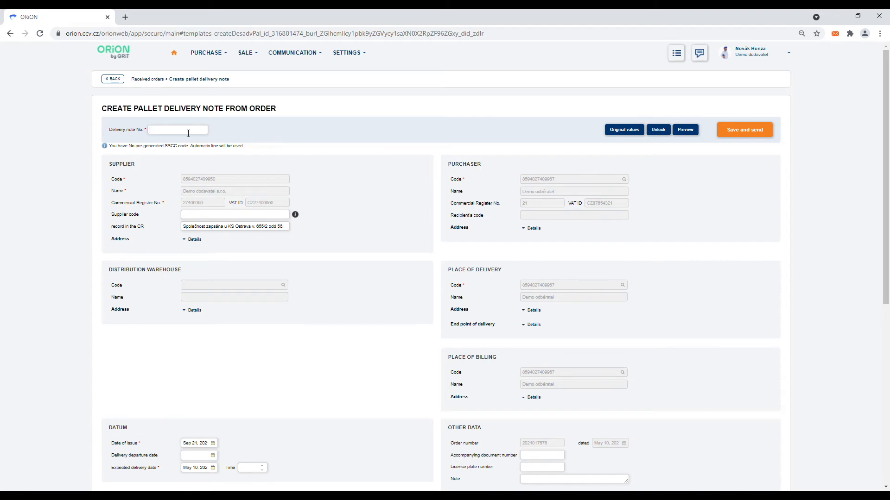
Step: Enter 2876328 as the pallet delivery note number and set the delivery departure date to September 23, 2021
{"action": "type", "text": "2876328"}
{"action": "scroll", "coordinate": [209, 242], "scroll_direction": "down", "scroll_amount": 2}
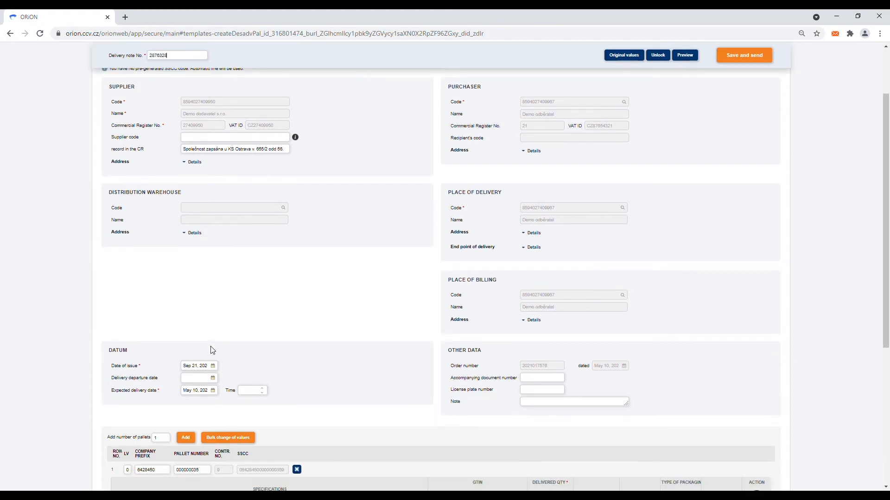
{"action": "left_click", "coordinate": [217, 380]}
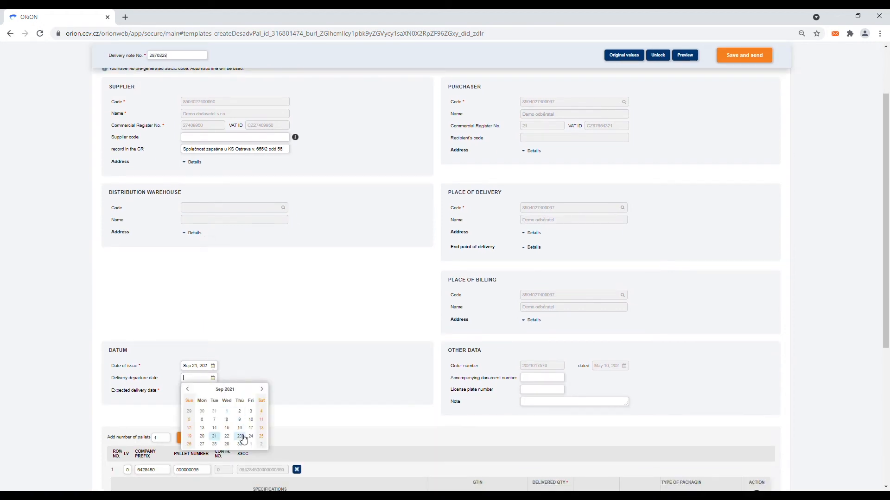
{"action": "left_click", "coordinate": [240, 437]}
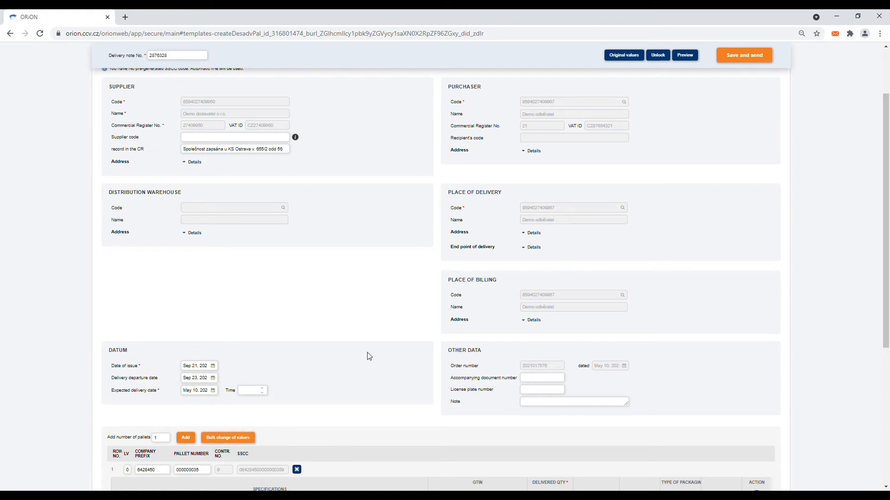
{"action": "scroll", "coordinate": [369, 356], "scroll_direction": "down", "scroll_amount": 5}
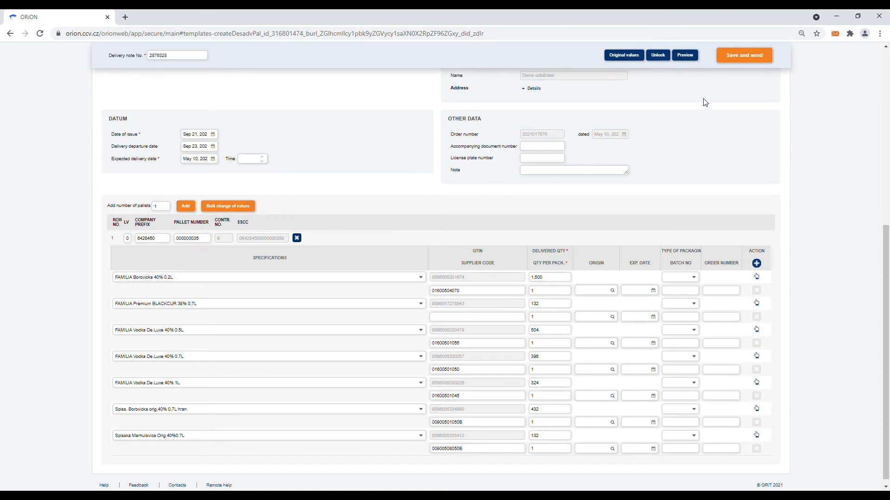
Step: Save and send the pallet delivery note, acknowledge its creation, and open note 2876328 from the sent delivery notes list
{"action": "left_click", "coordinate": [747, 57]}
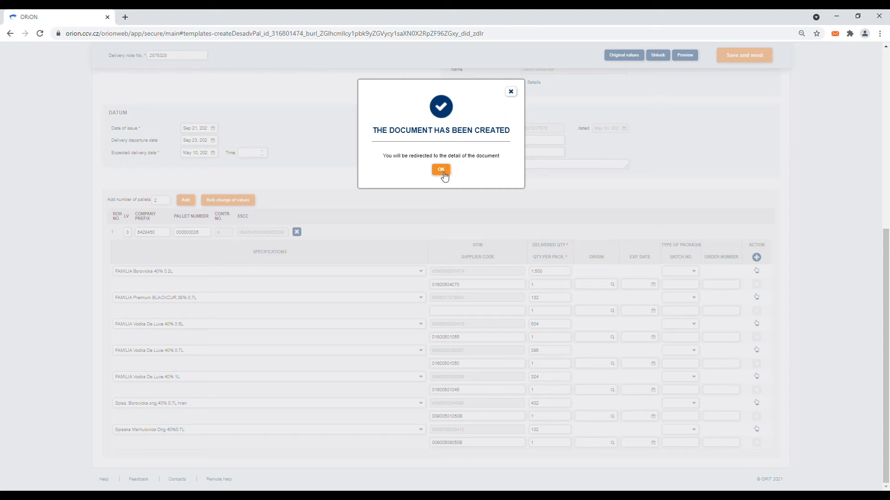
{"action": "left_click", "coordinate": [441, 170]}
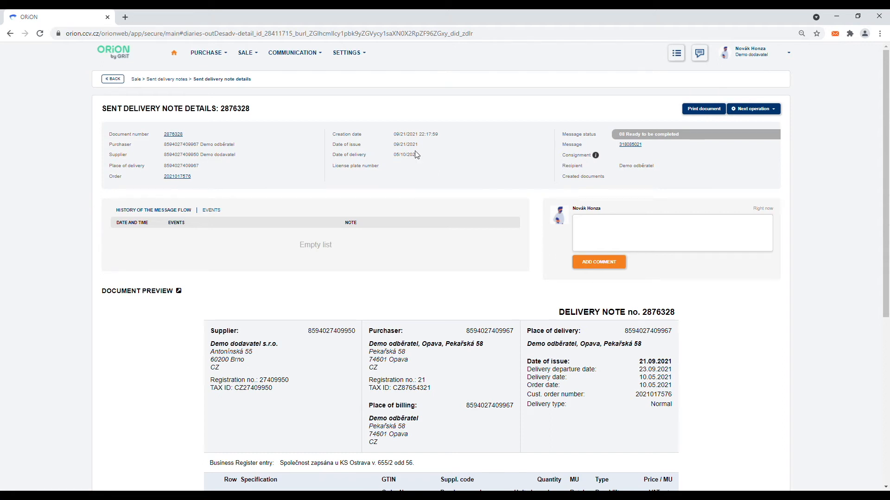
{"action": "left_click", "coordinate": [247, 54]}
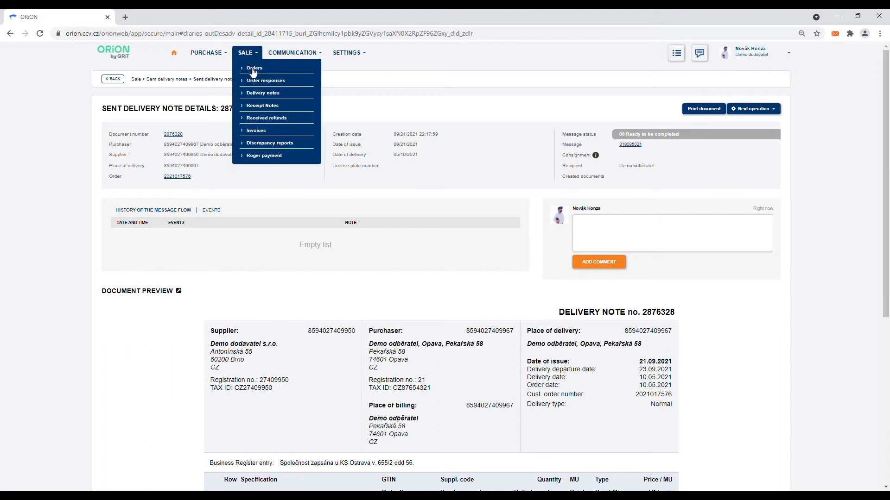
{"action": "left_click", "coordinate": [258, 94]}
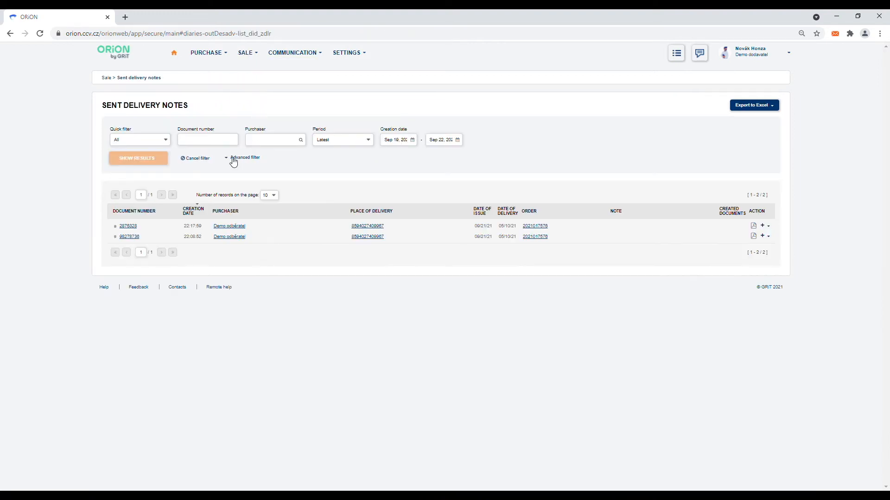
{"action": "left_click", "coordinate": [136, 229]}
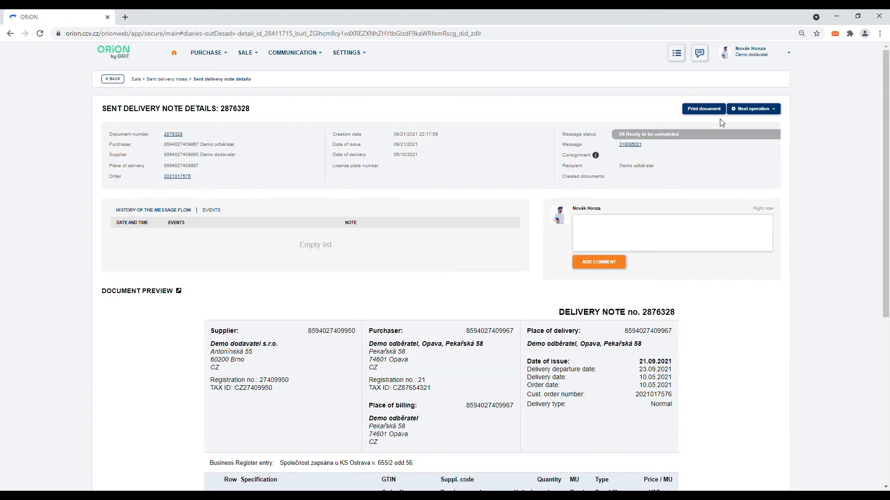
Step: Generate the delivery note's SSCC labels, review the label in sscc-2876328.pdf, and close the file
{"action": "left_click", "coordinate": [778, 109]}
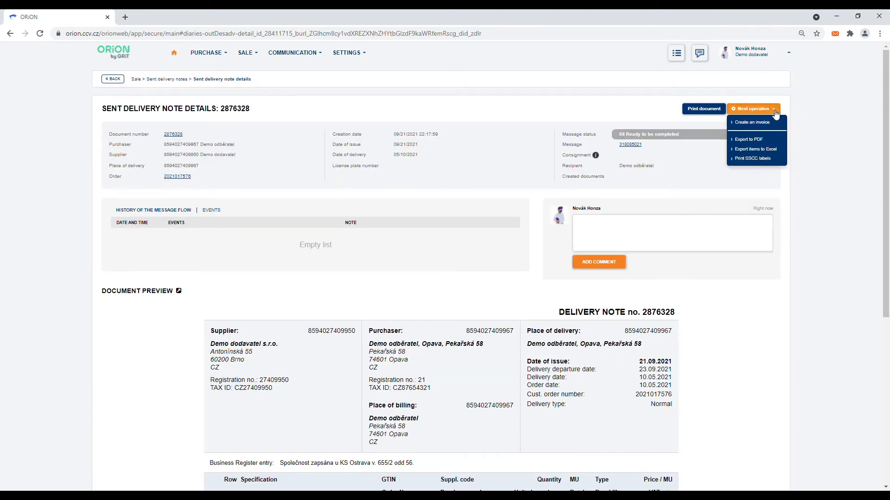
{"action": "left_click", "coordinate": [757, 160]}
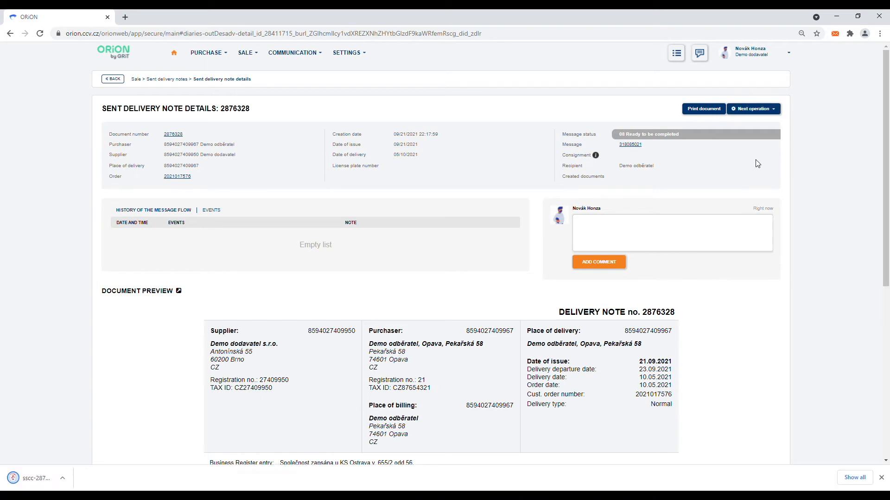
{"action": "left_click", "coordinate": [71, 478]}
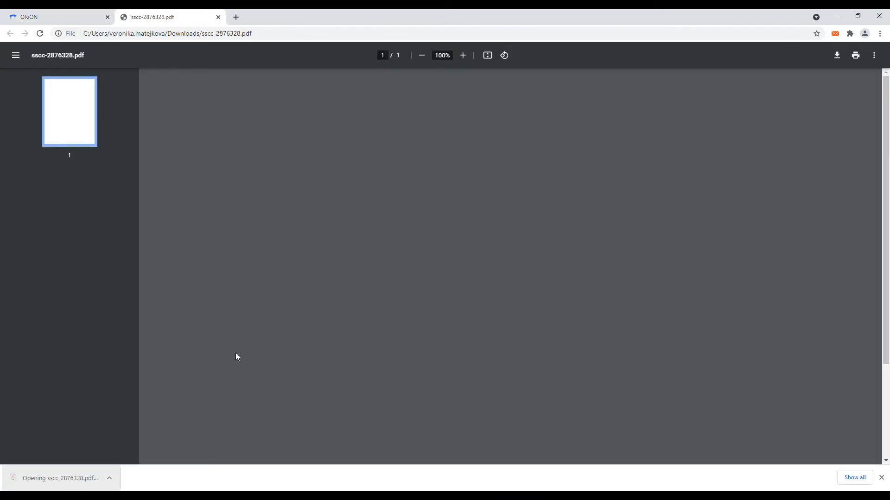
{"action": "scroll", "coordinate": [305, 287], "scroll_direction": "down", "scroll_amount": 2}
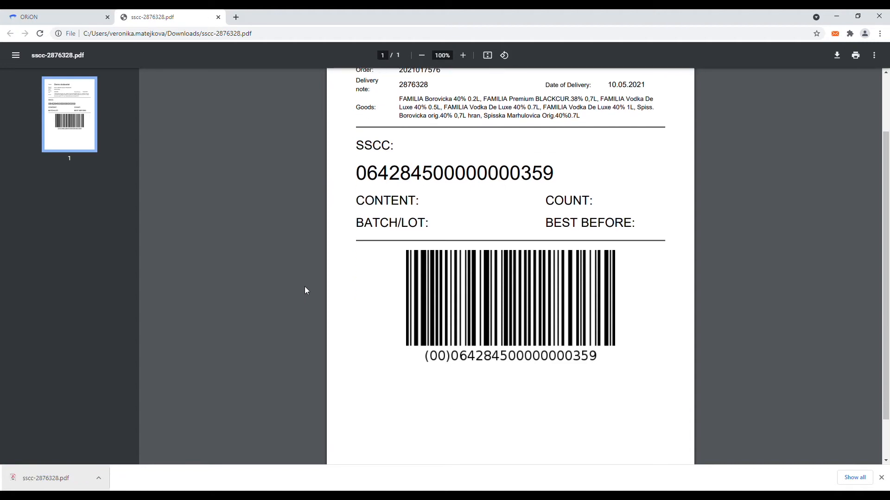
{"action": "scroll", "coordinate": [305, 286], "scroll_direction": "up", "scroll_amount": 2}
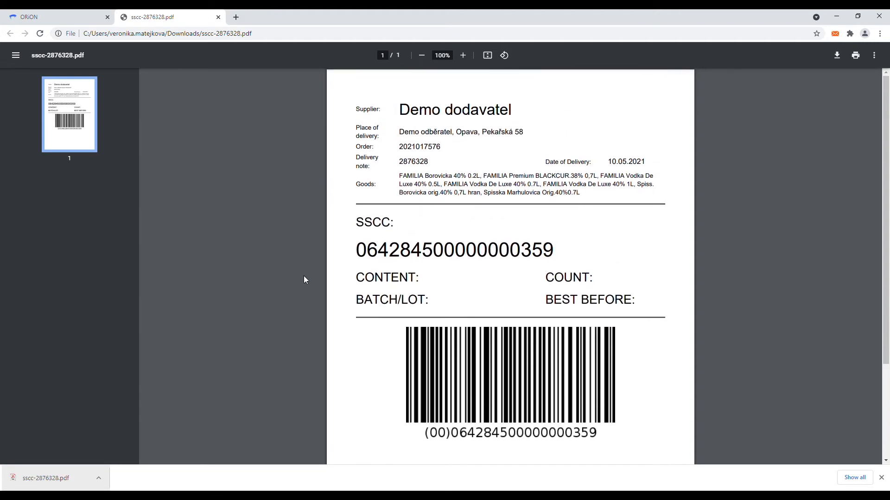
{"action": "key", "text": "ctrl+w"}
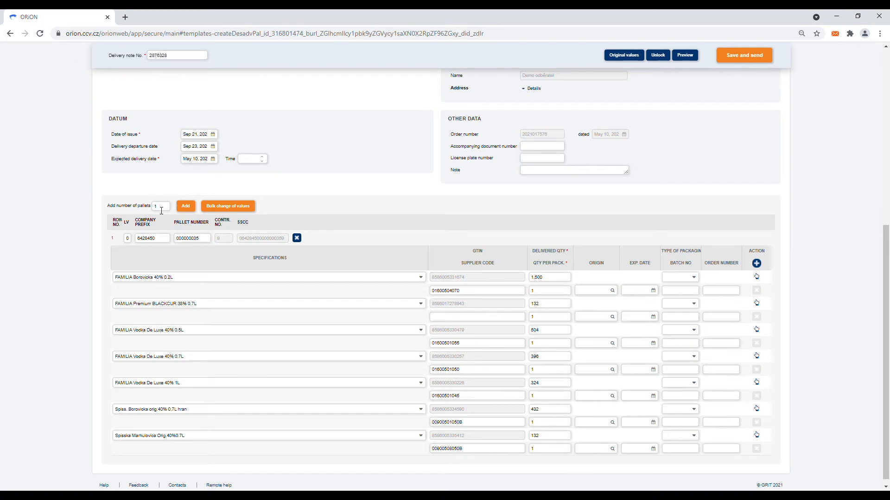
Step: Add 2 more pallets to the pallet delivery note 2876328
{"action": "type", "text": "2"}
{"action": "left_click", "coordinate": [188, 208]}
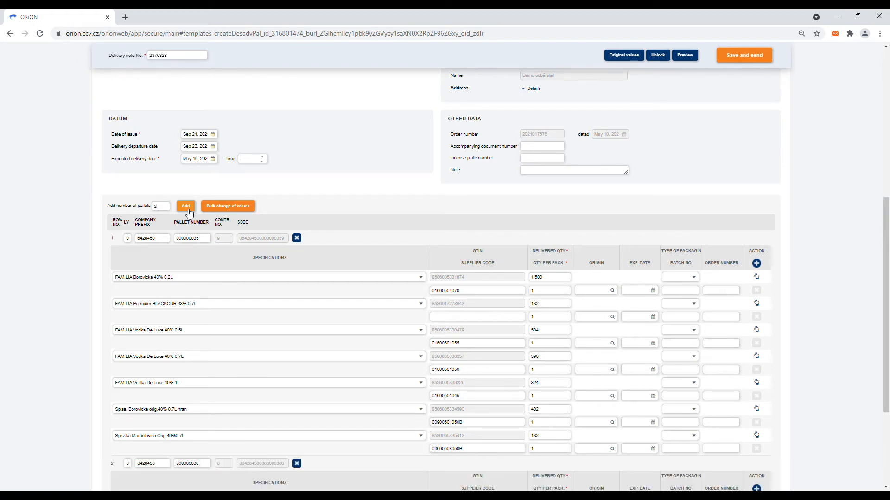
{"action": "scroll", "coordinate": [209, 277], "scroll_direction": "down", "scroll_amount": 3}
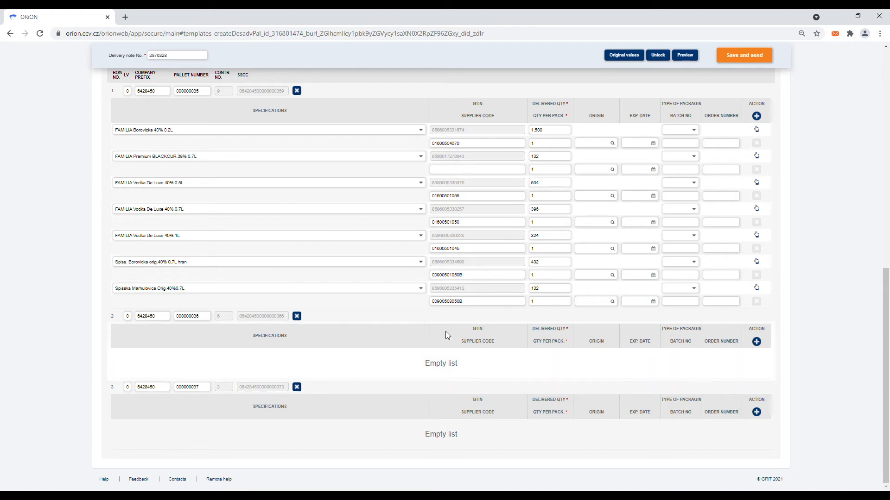
Step: Edit the quantity supplied of FAMILIA Borovicka 40% 0.2L and transfer the goods from pallet 1 to pallet 2
{"action": "left_click_drag", "start_coordinate": [760, 132], "coordinate": [740, 365]}
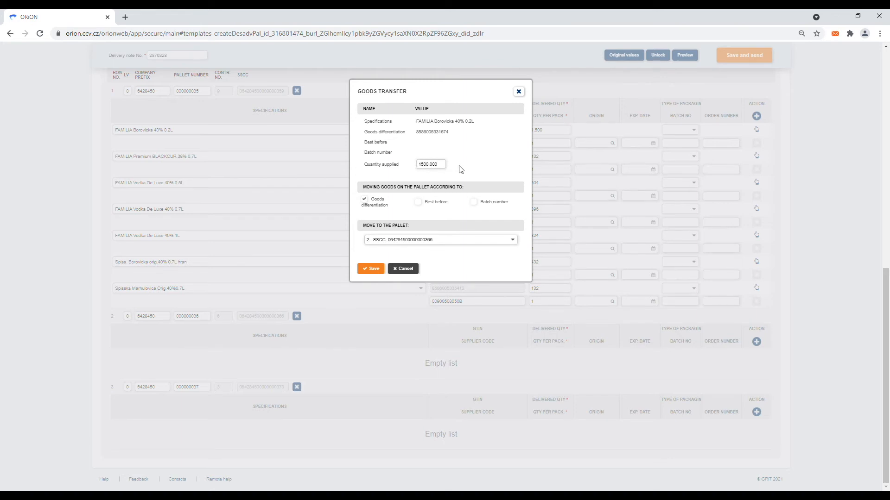
{"action": "key", "text": "BackSpace"}
{"action": "type", "text": "2"}
{"action": "left_click", "coordinate": [381, 270]}
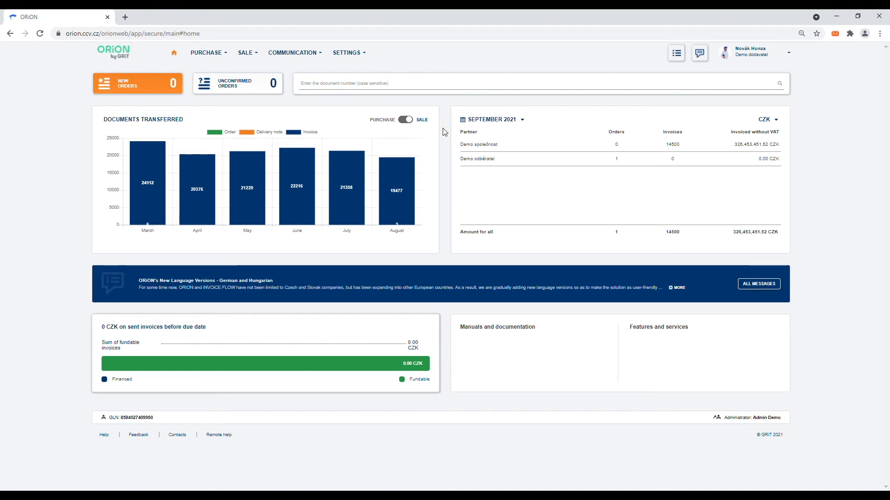
Step: Open sent delivery note 2876328 from the sales delivery notes and start creating an invoice from it
{"action": "left_click", "coordinate": [253, 54]}
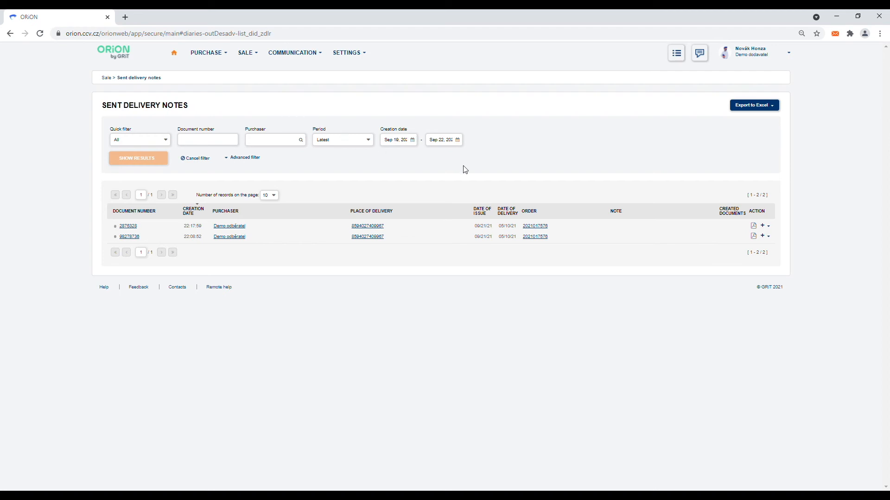
{"action": "left_click", "coordinate": [770, 229]}
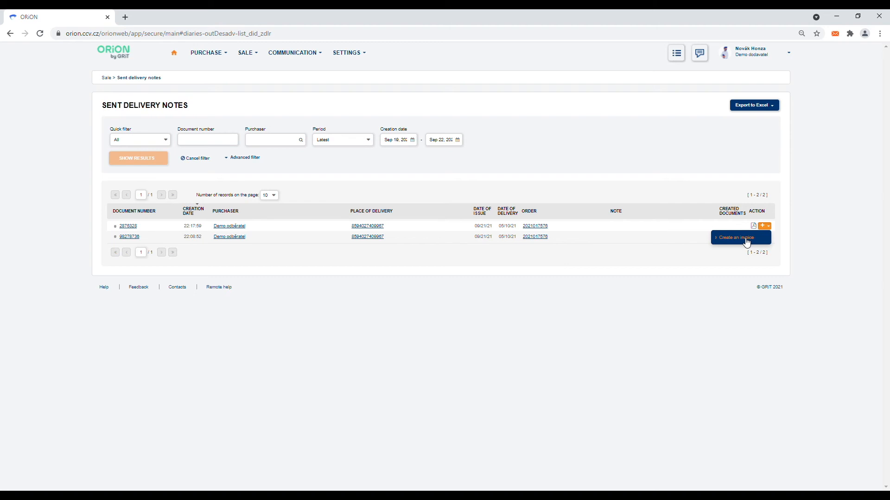
{"action": "left_click", "coordinate": [712, 201]}
{"action": "left_click", "coordinate": [134, 227]}
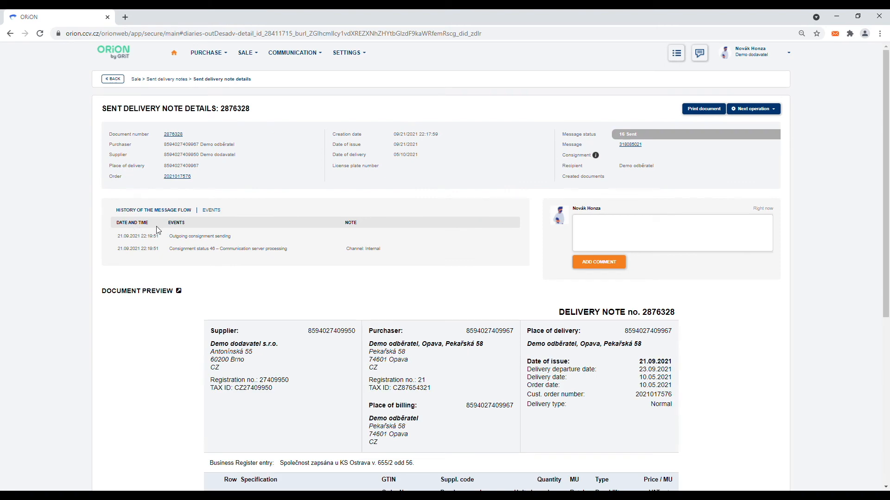
{"action": "left_click", "coordinate": [741, 112]}
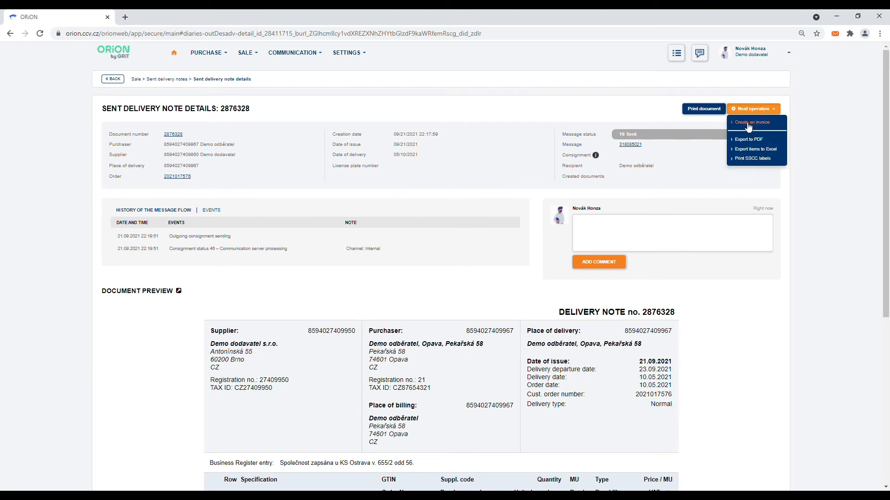
{"action": "left_click", "coordinate": [750, 124]}
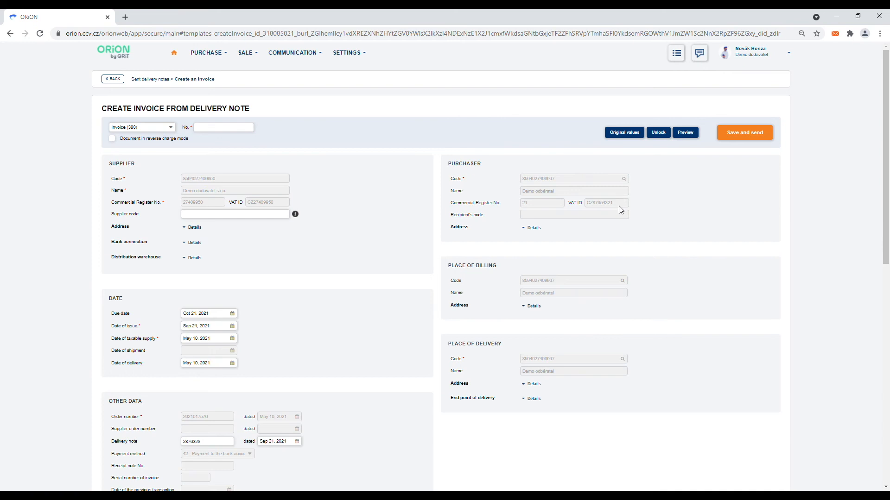
Step: Unlock and relock the prefilled fields of the invoice form, and enter 98238762 as the invoice number
{"action": "left_click", "coordinate": [658, 133]}
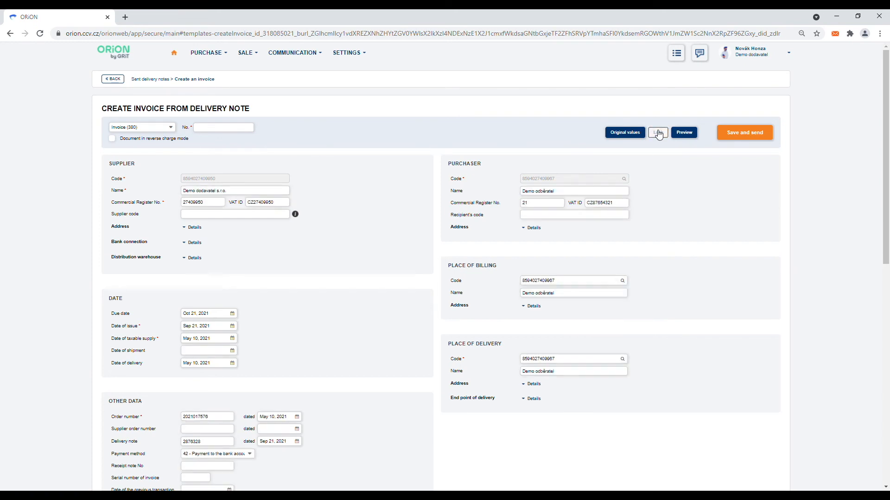
{"action": "left_click", "coordinate": [659, 134]}
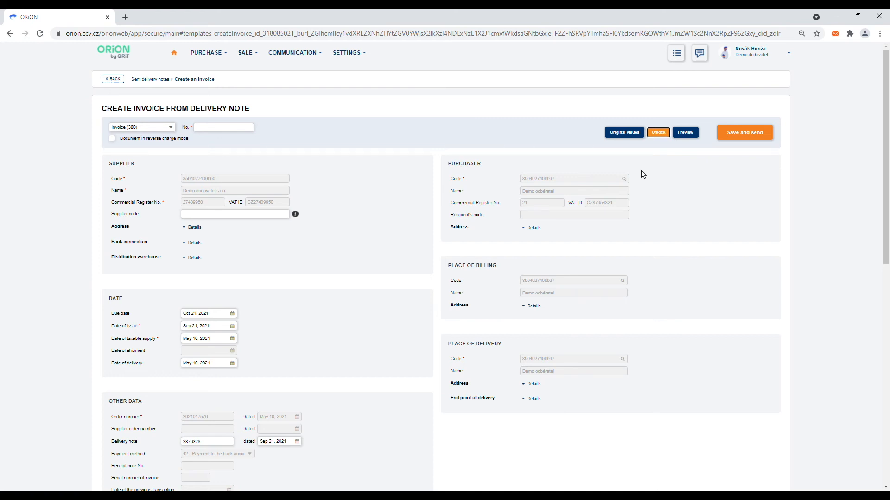
{"action": "left_click", "coordinate": [233, 128]}
{"action": "type", "text": "98238762"}
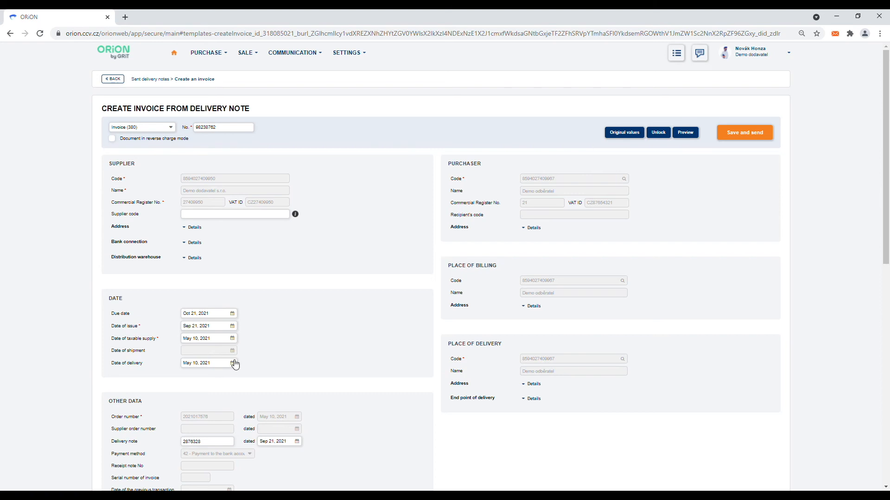
Step: Open the bulk change of values for the invoice items and save it without setting any values
{"action": "scroll", "coordinate": [277, 388], "scroll_direction": "down", "scroll_amount": 8}
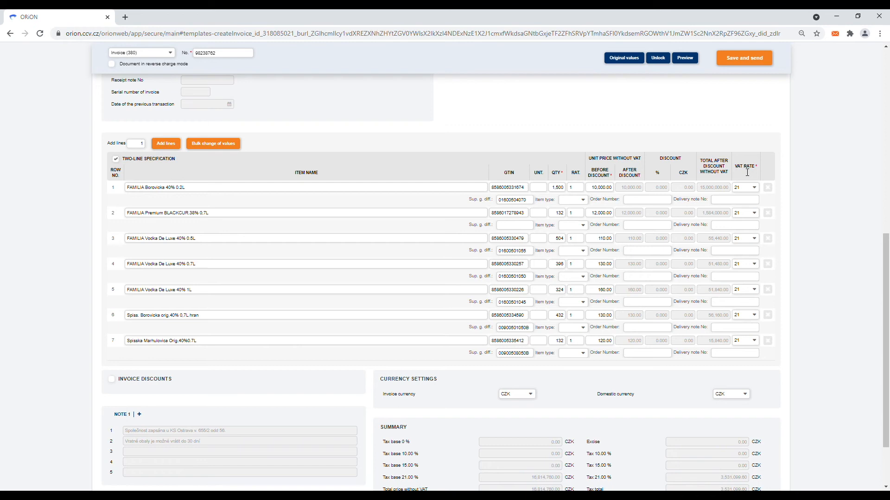
{"action": "left_click", "coordinate": [221, 144]}
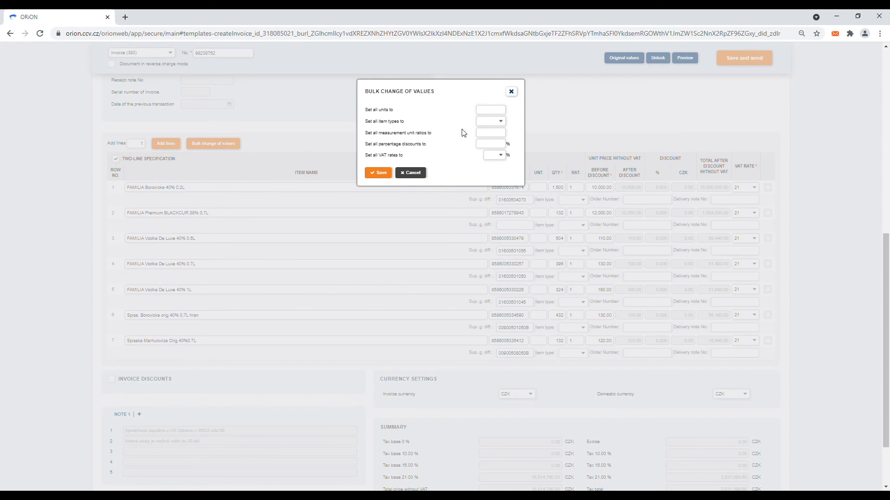
{"action": "left_click", "coordinate": [381, 173]}
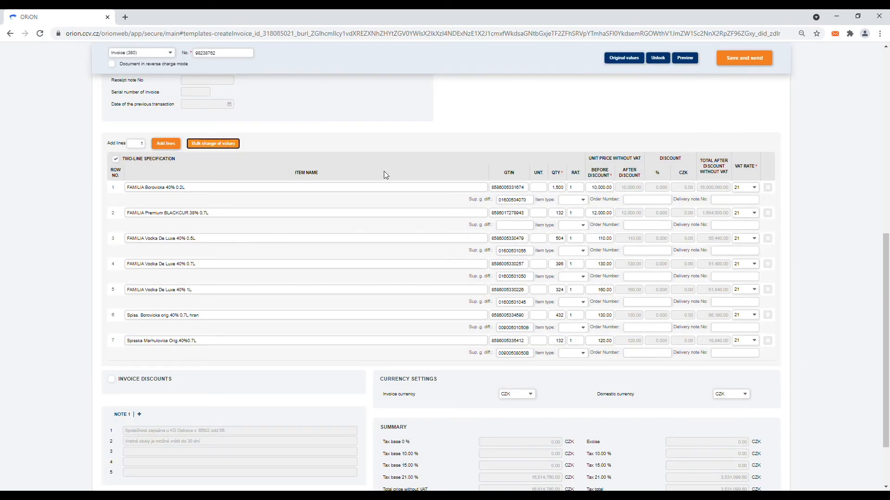
Step: Check the total to pay in the invoice summary, and save and send the invoice
{"action": "scroll", "coordinate": [384, 172], "scroll_direction": "down", "scroll_amount": 2}
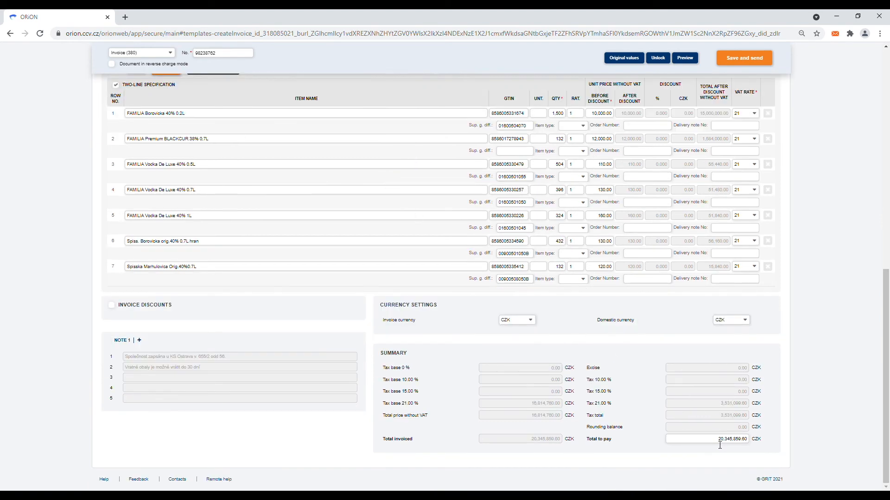
{"action": "left_click_drag", "start_coordinate": [718, 439], "coordinate": [759, 444]}
{"action": "left_click", "coordinate": [760, 444]}
{"action": "scroll", "coordinate": [758, 340], "scroll_direction": "up", "scroll_amount": 2}
{"action": "scroll", "coordinate": [758, 340], "scroll_direction": "up", "scroll_amount": 3}
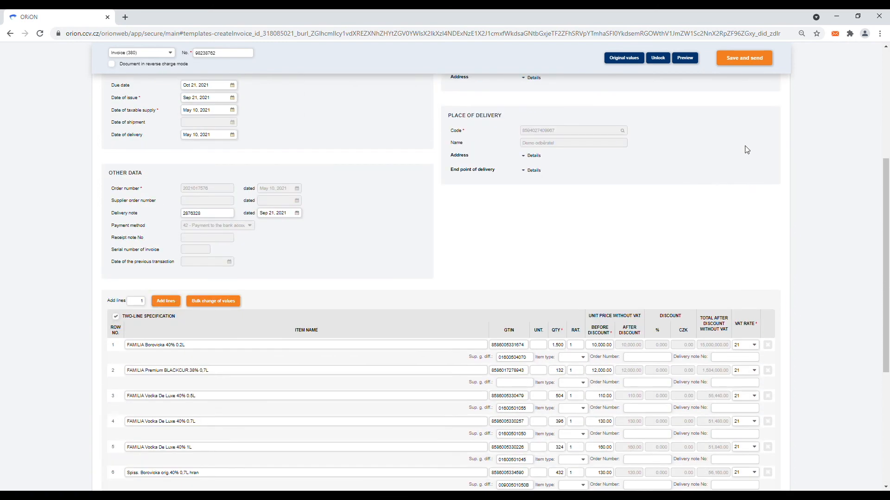
{"action": "left_click", "coordinate": [741, 63]}
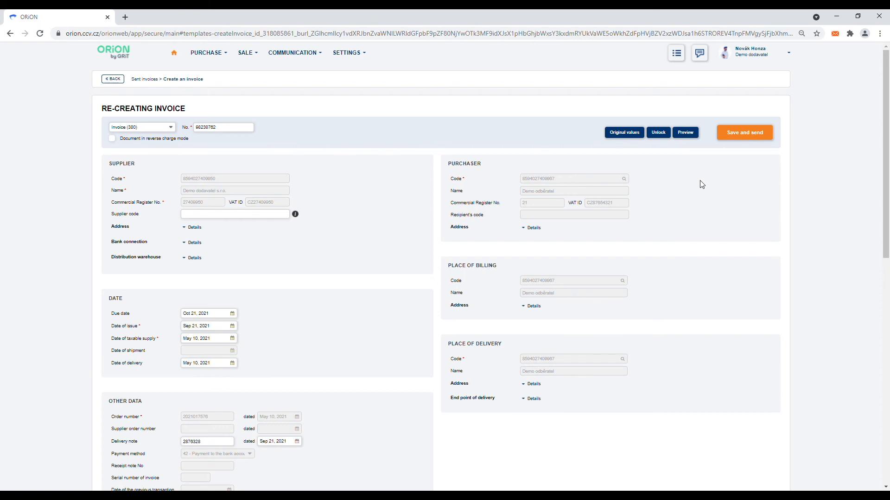
Step: Preview the re-created invoice, look through its header and item lines, and close the preview
{"action": "left_click", "coordinate": [685, 133]}
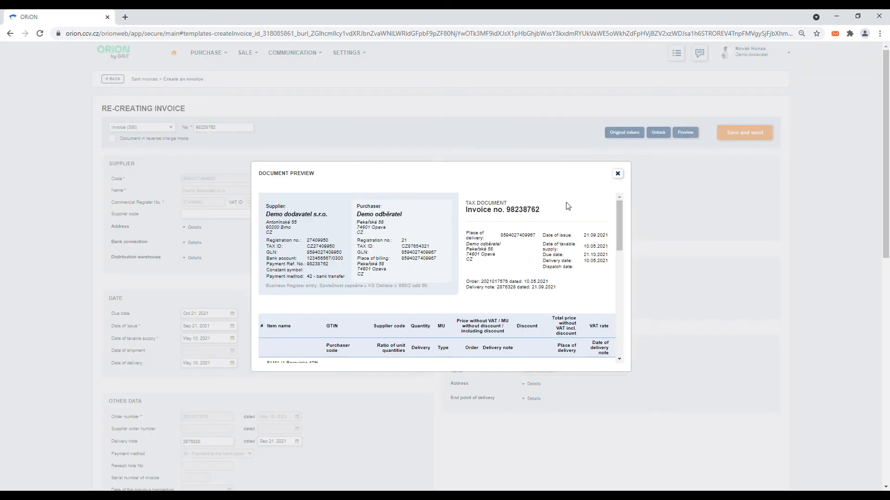
{"action": "scroll", "coordinate": [568, 206], "scroll_direction": "down", "scroll_amount": 5}
{"action": "scroll", "coordinate": [564, 204], "scroll_direction": "up", "scroll_amount": 3}
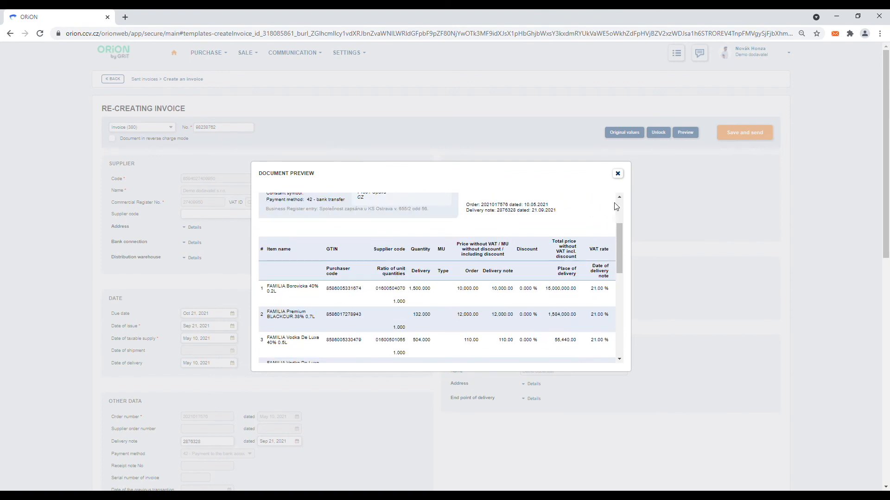
{"action": "scroll", "coordinate": [647, 202], "scroll_direction": "up", "scroll_amount": 2}
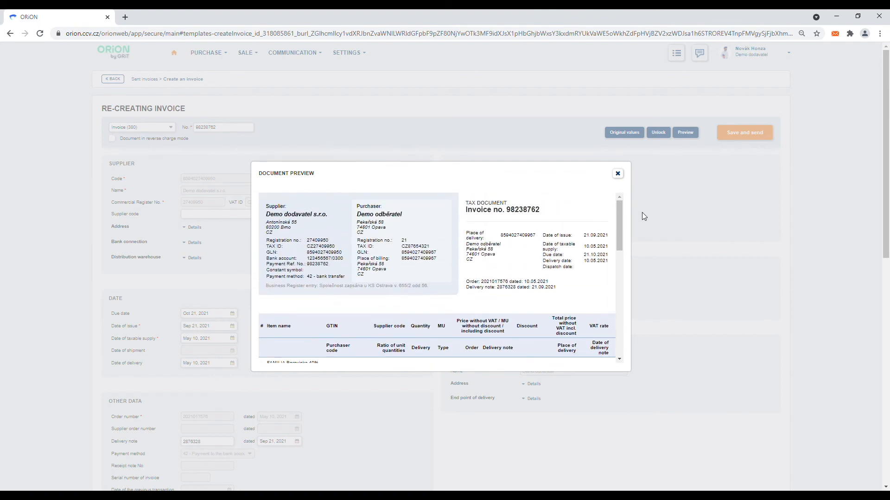
{"action": "left_click", "coordinate": [618, 173]}
Step: Try to preview the invoice with its number cleared, and enter 9238732 as the new invoice number
{"action": "double_click", "coordinate": [241, 131]}
{"action": "key", "text": "BackSpace"}
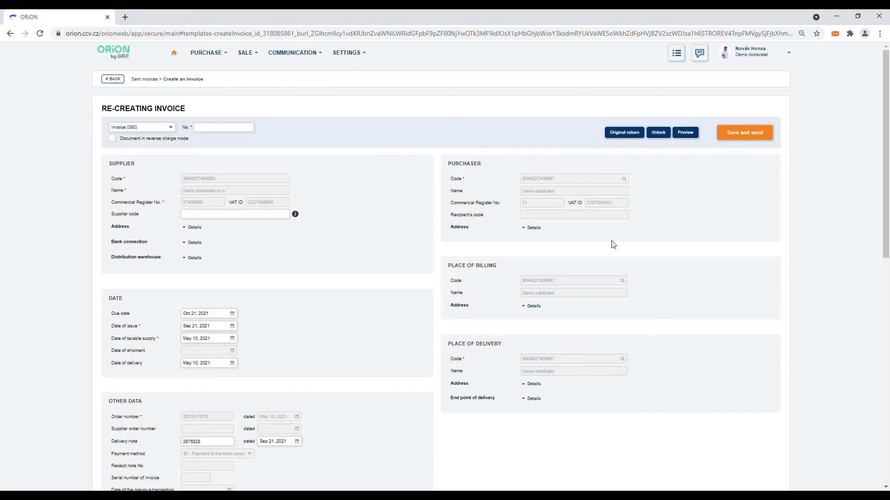
{"action": "left_click", "coordinate": [677, 134]}
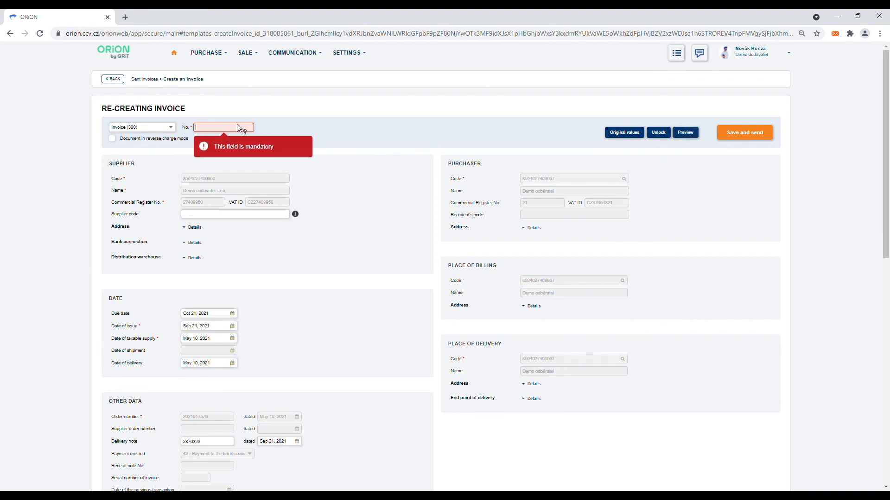
{"action": "type", "text": "9238732"}
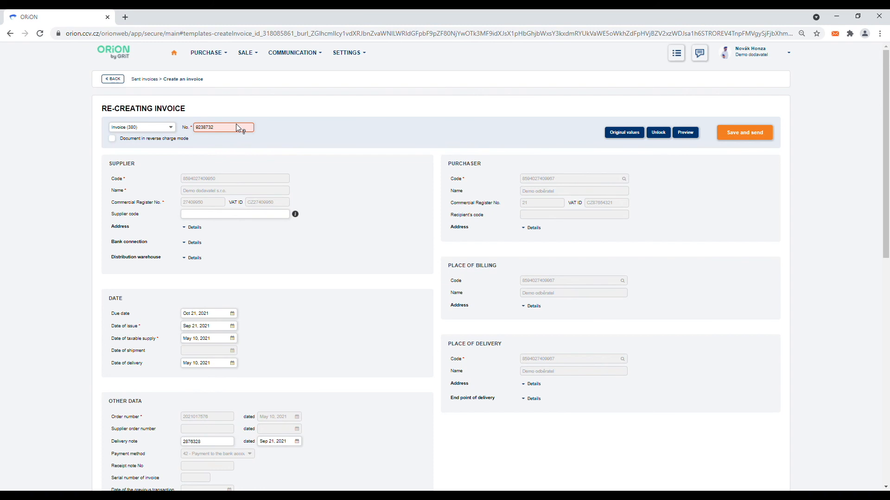
Step: Preview the re-created invoice under its new number, check the header data, and close the preview
{"action": "left_click", "coordinate": [685, 133]}
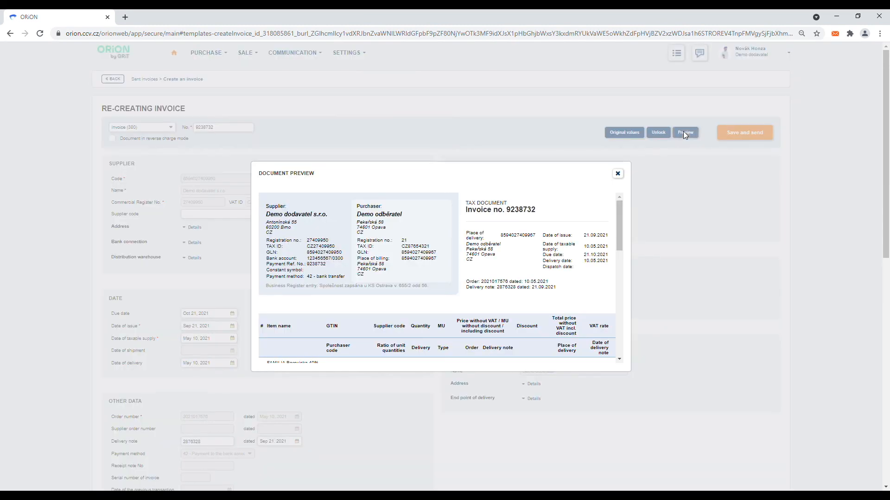
{"action": "left_click", "coordinate": [619, 174]}
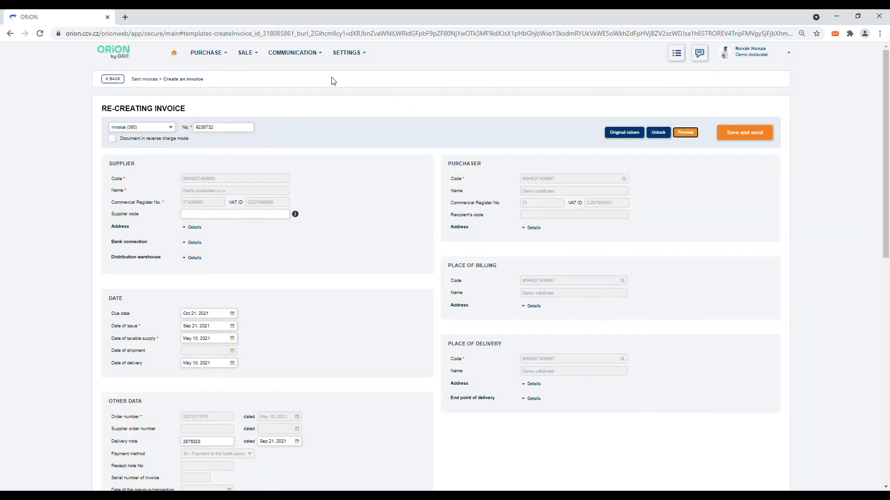
Step: Leave the form for the sent invoices and start re-creating the invoice issued to Demo odběratel
{"action": "left_click", "coordinate": [256, 53]}
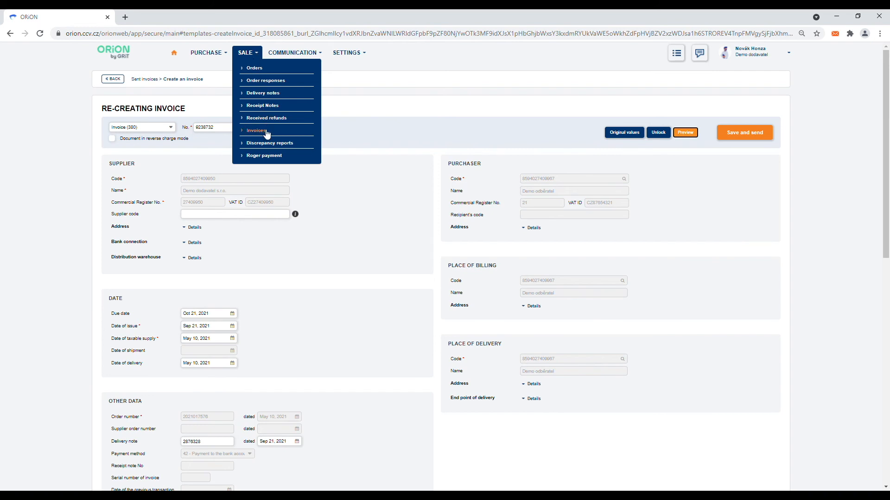
{"action": "left_click", "coordinate": [263, 130]}
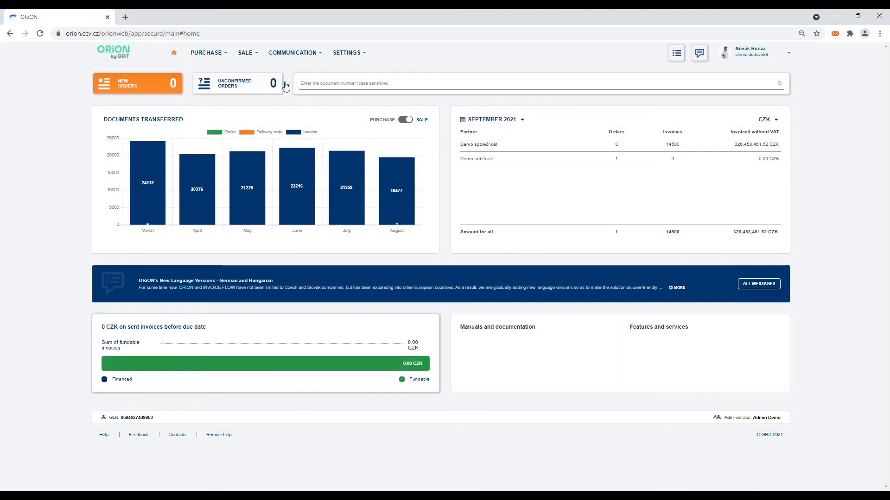
{"action": "left_click", "coordinate": [244, 53]}
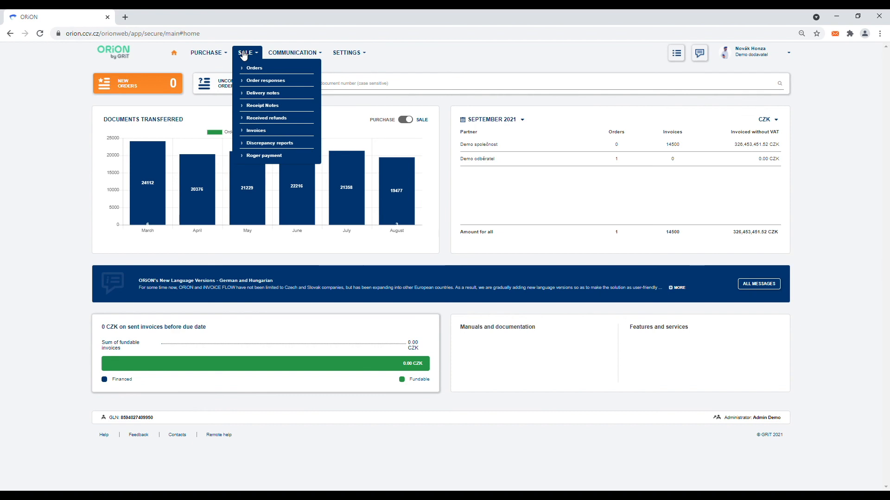
{"action": "left_click", "coordinate": [260, 132]}
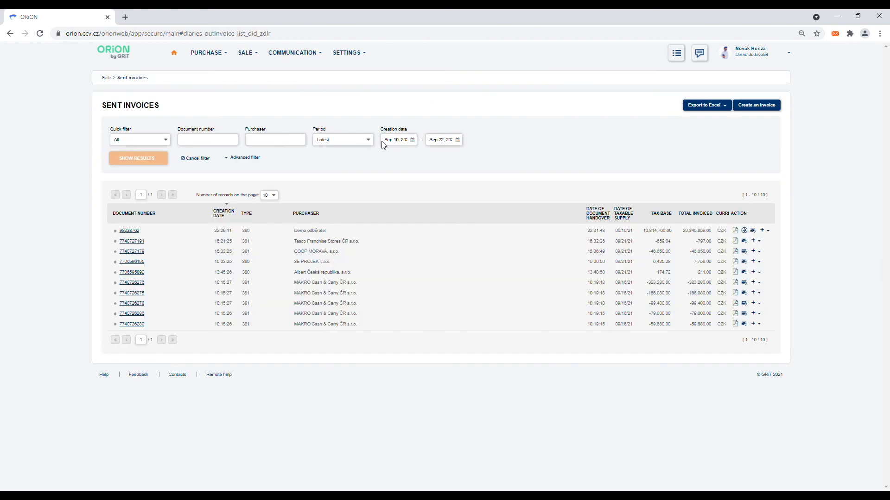
{"action": "left_click", "coordinate": [766, 232]}
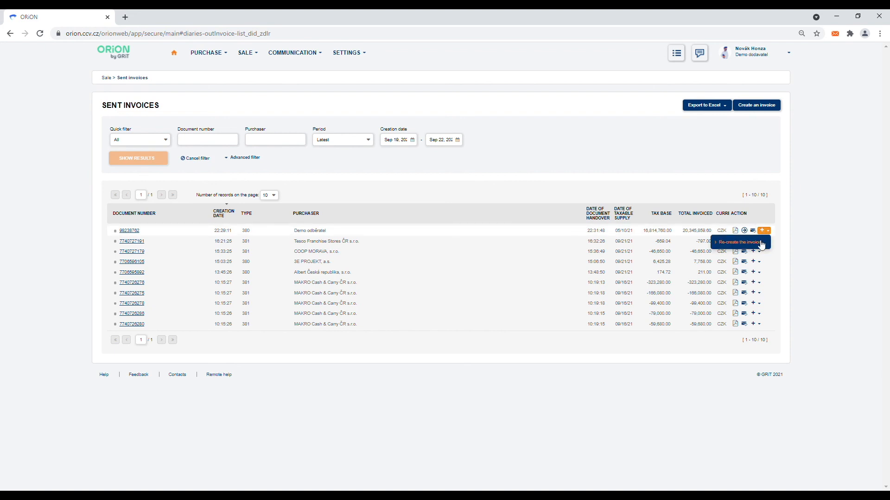
{"action": "left_click", "coordinate": [762, 244]}
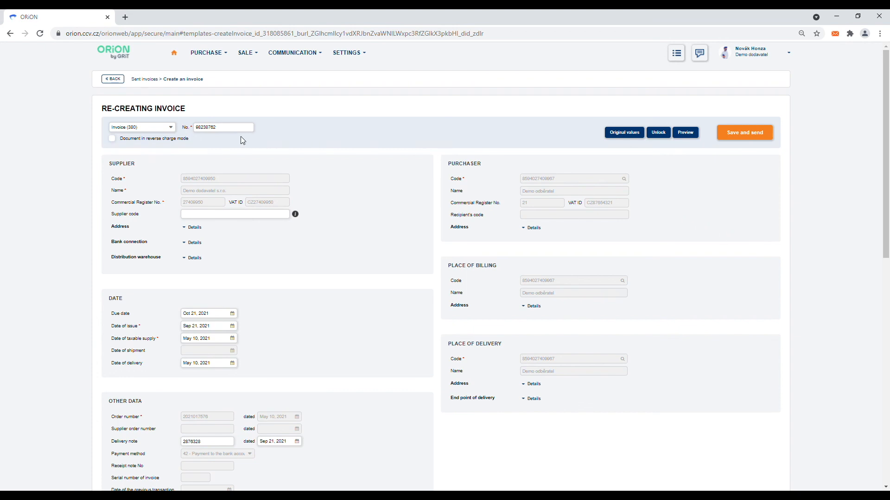
Step: Change the document type to Credit Note (381) and enter 982378326 as its number
{"action": "left_click", "coordinate": [173, 131]}
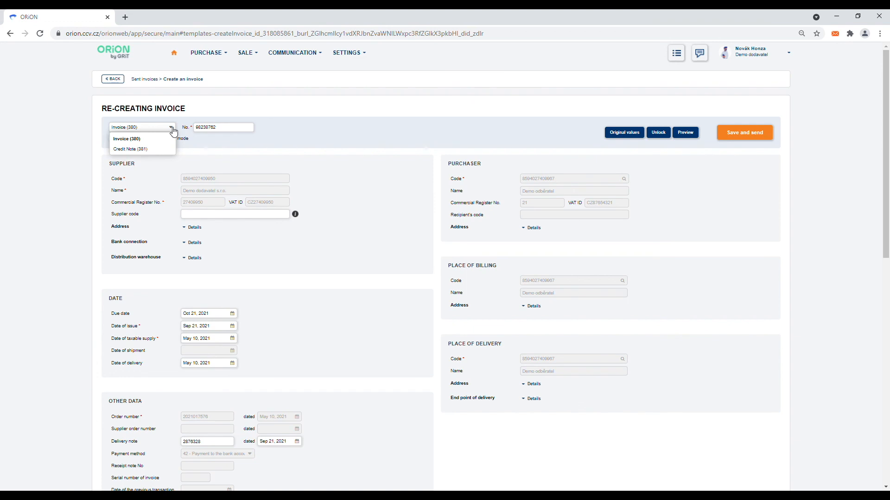
{"action": "left_click", "coordinate": [147, 150]}
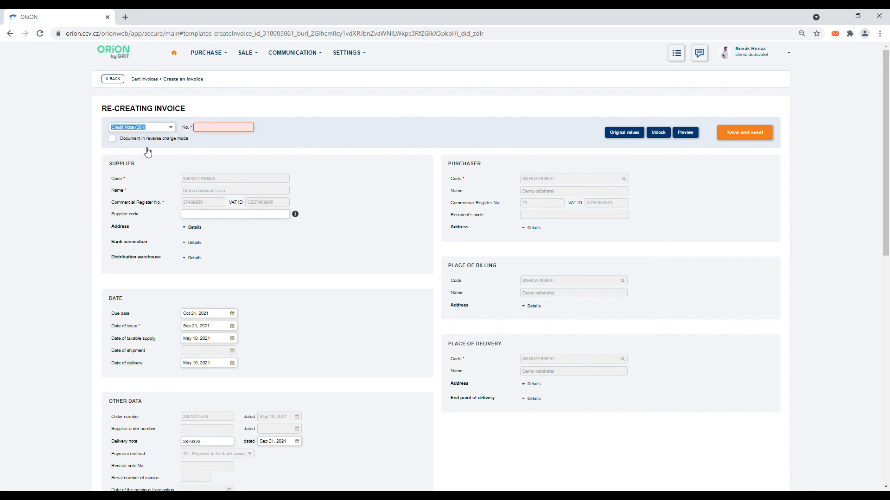
{"action": "left_click", "coordinate": [208, 126]}
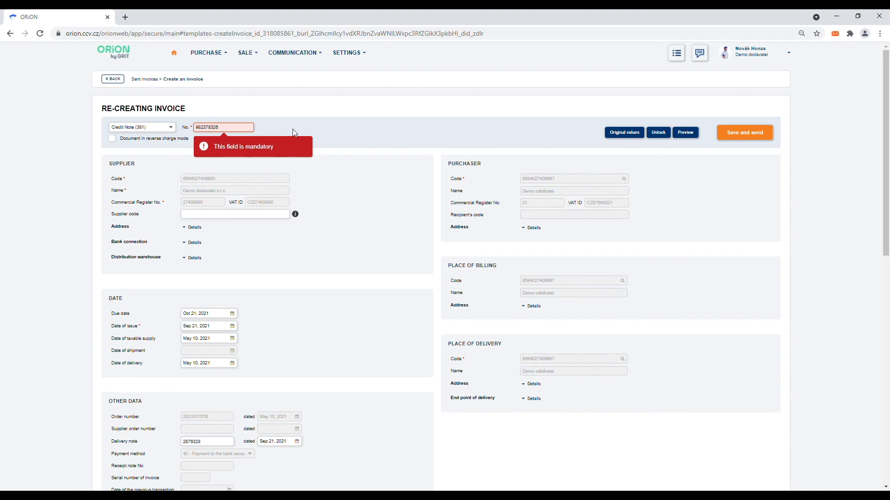
Step: Set the credit note quantities to -1,500 in row 1 and -504 in row 3, and make the quantity in row 6 negative
{"action": "scroll", "coordinate": [389, 195], "scroll_direction": "down", "scroll_amount": 5}
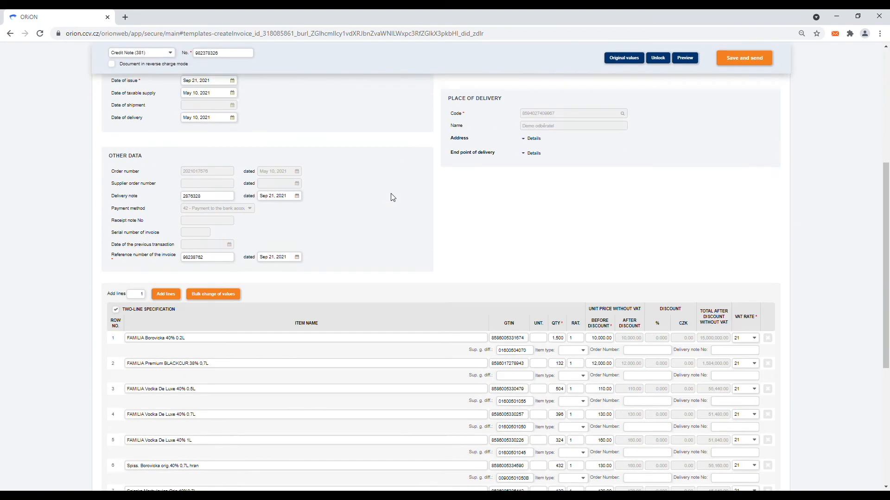
{"action": "scroll", "coordinate": [393, 197], "scroll_direction": "down", "scroll_amount": 5}
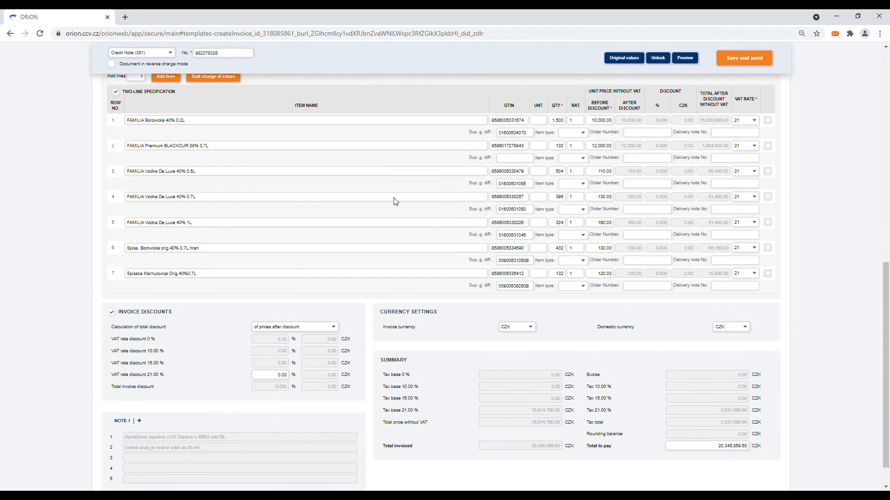
{"action": "left_click", "coordinate": [554, 121]}
{"action": "type", "text": "-"}
{"action": "left_click", "coordinate": [556, 172]}
{"action": "type", "text": "-"}
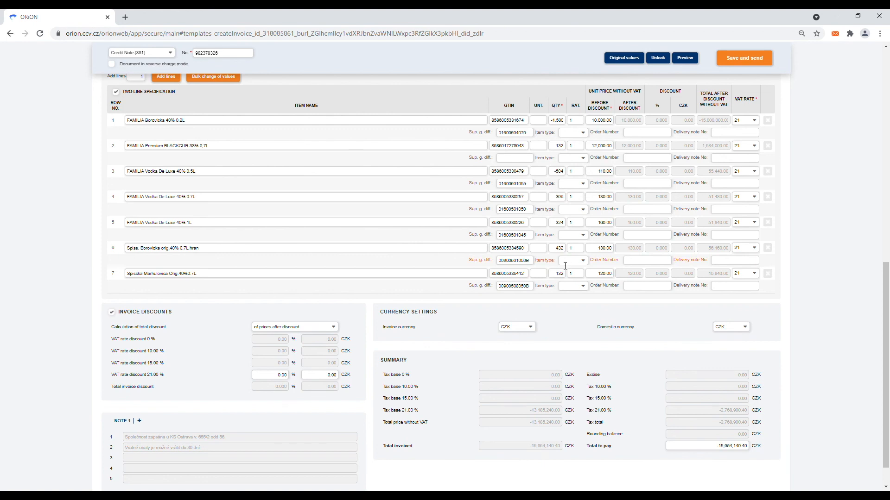
{"action": "left_click", "coordinate": [561, 249]}
{"action": "type", "text": "-"}
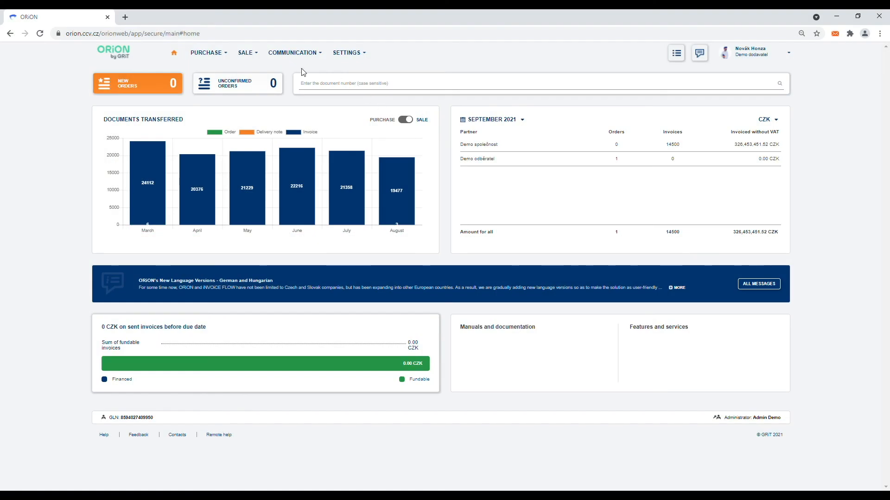
Step: Go back to the sent invoices and start re-creating the Demo odběratel invoice once more
{"action": "left_click", "coordinate": [255, 52]}
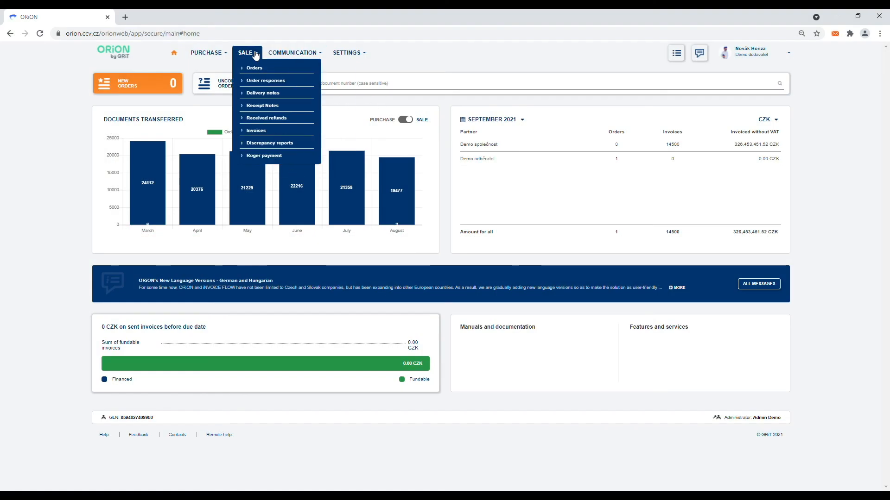
{"action": "left_click", "coordinate": [267, 131]}
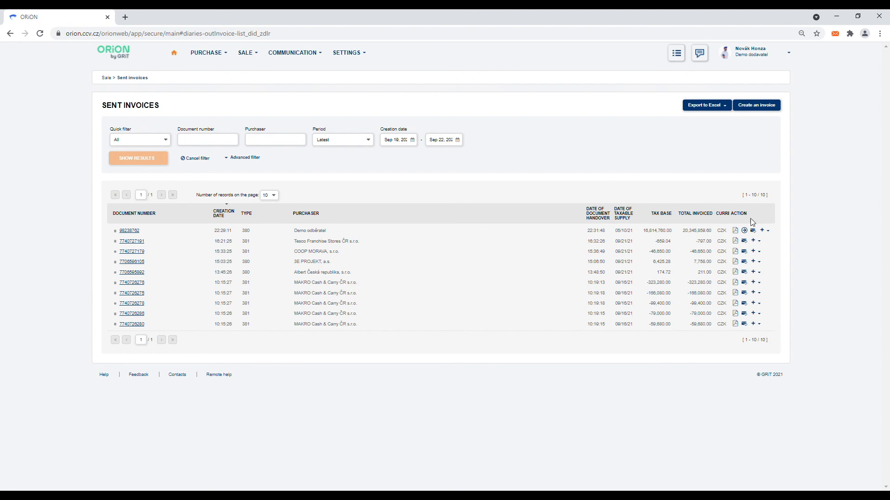
{"action": "left_click", "coordinate": [769, 234]}
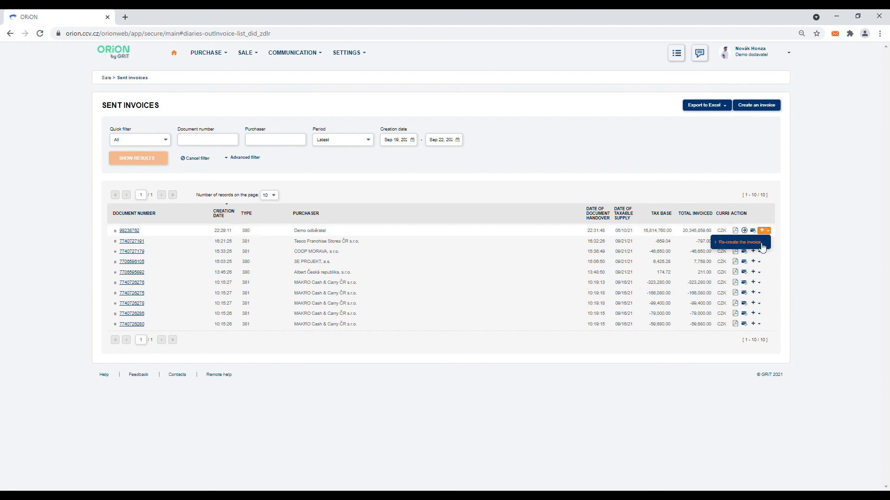
{"action": "left_click", "coordinate": [762, 248]}
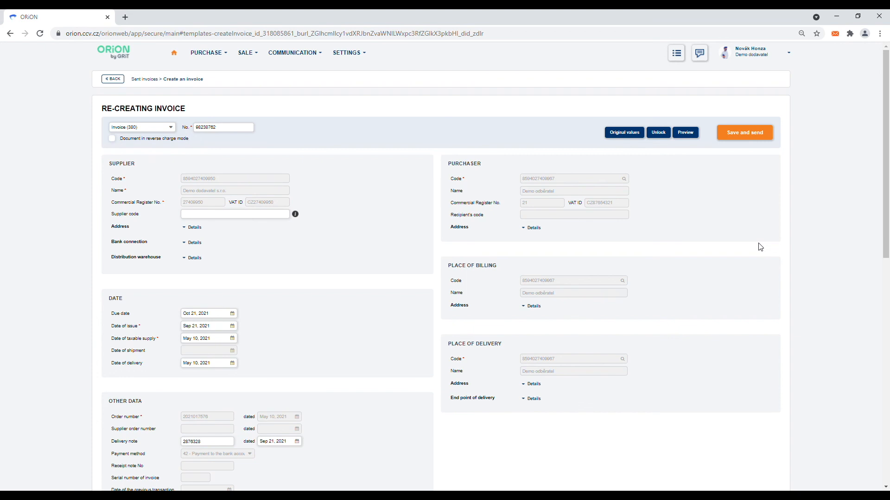
Step: Edit the quantity of FAMILIA Borovicka 40% 0.2L in row 1, removing the digit 5 from it
{"action": "scroll", "coordinate": [759, 247], "scroll_direction": "down", "scroll_amount": 5}
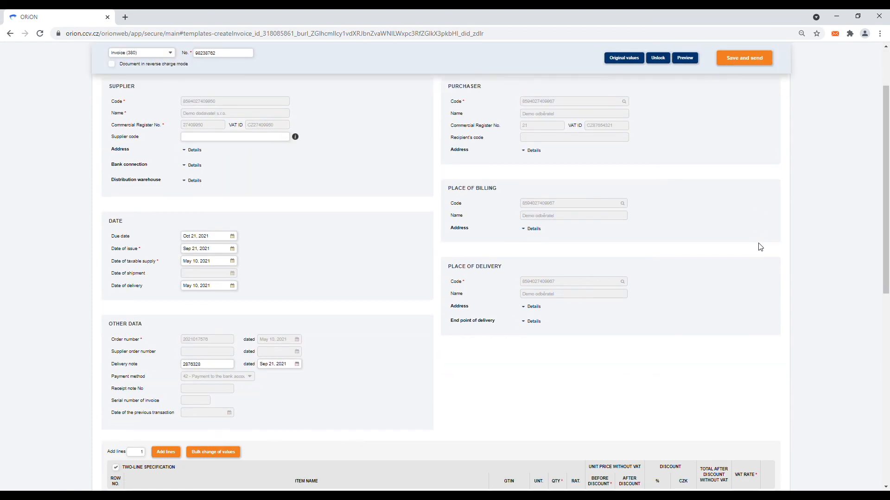
{"action": "scroll", "coordinate": [759, 246], "scroll_direction": "down", "scroll_amount": 2}
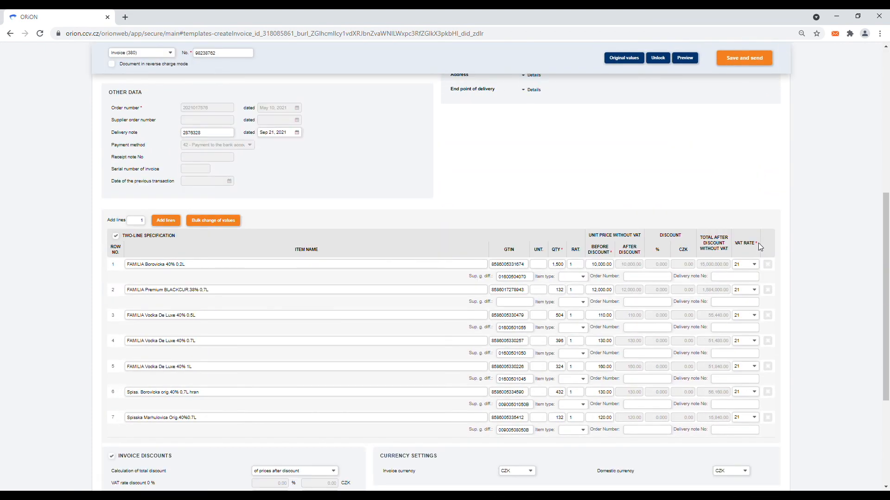
{"action": "left_click", "coordinate": [558, 265]}
{"action": "key", "text": "BackSpace"}
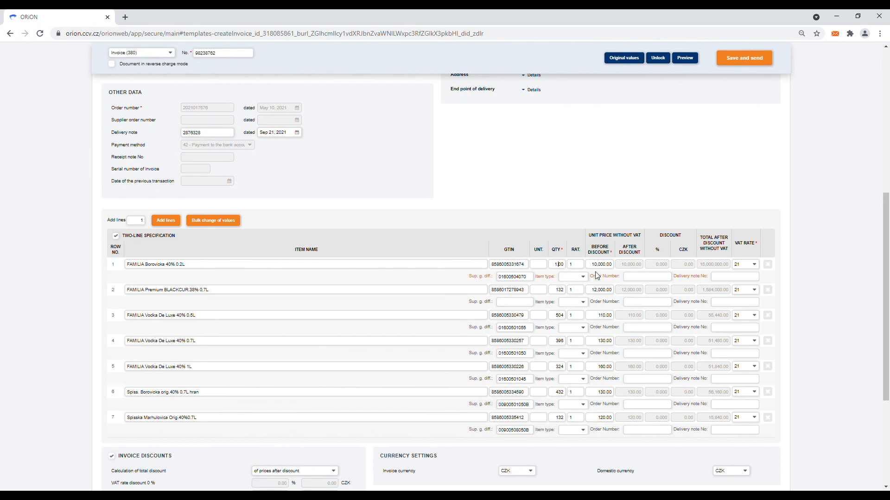